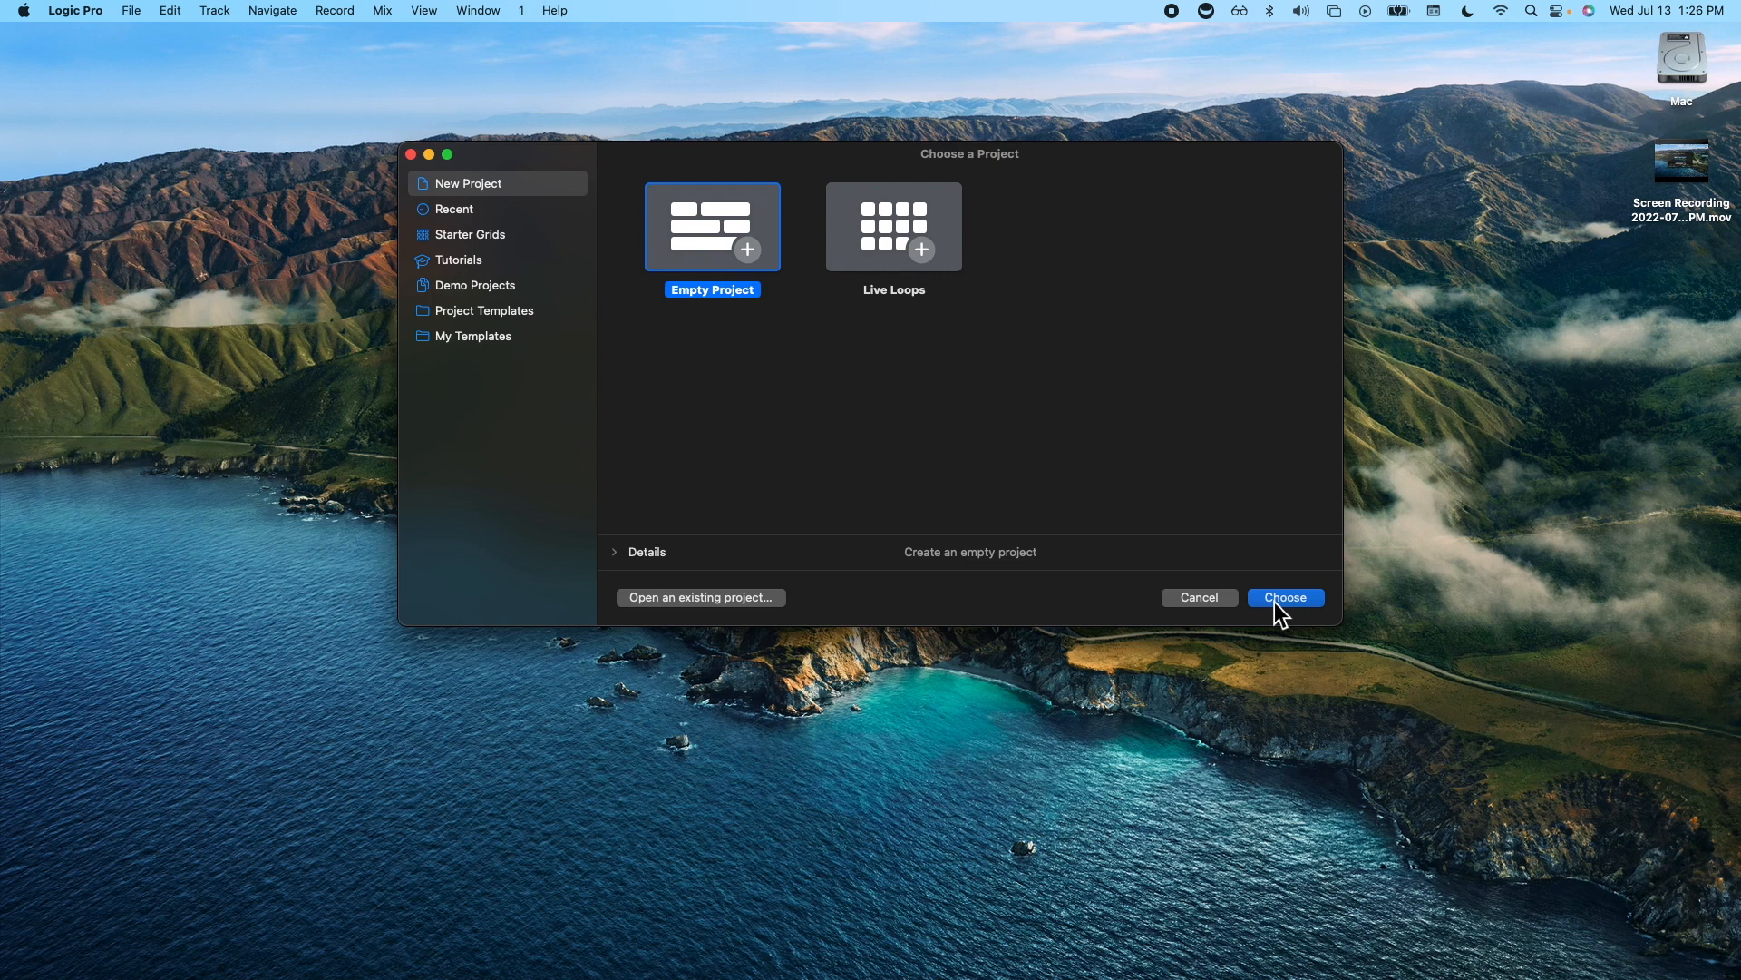
# Create an empty project with one software instrument track and load the Steinway Grand Piano patch on it
pyautogui.click(1285, 597)
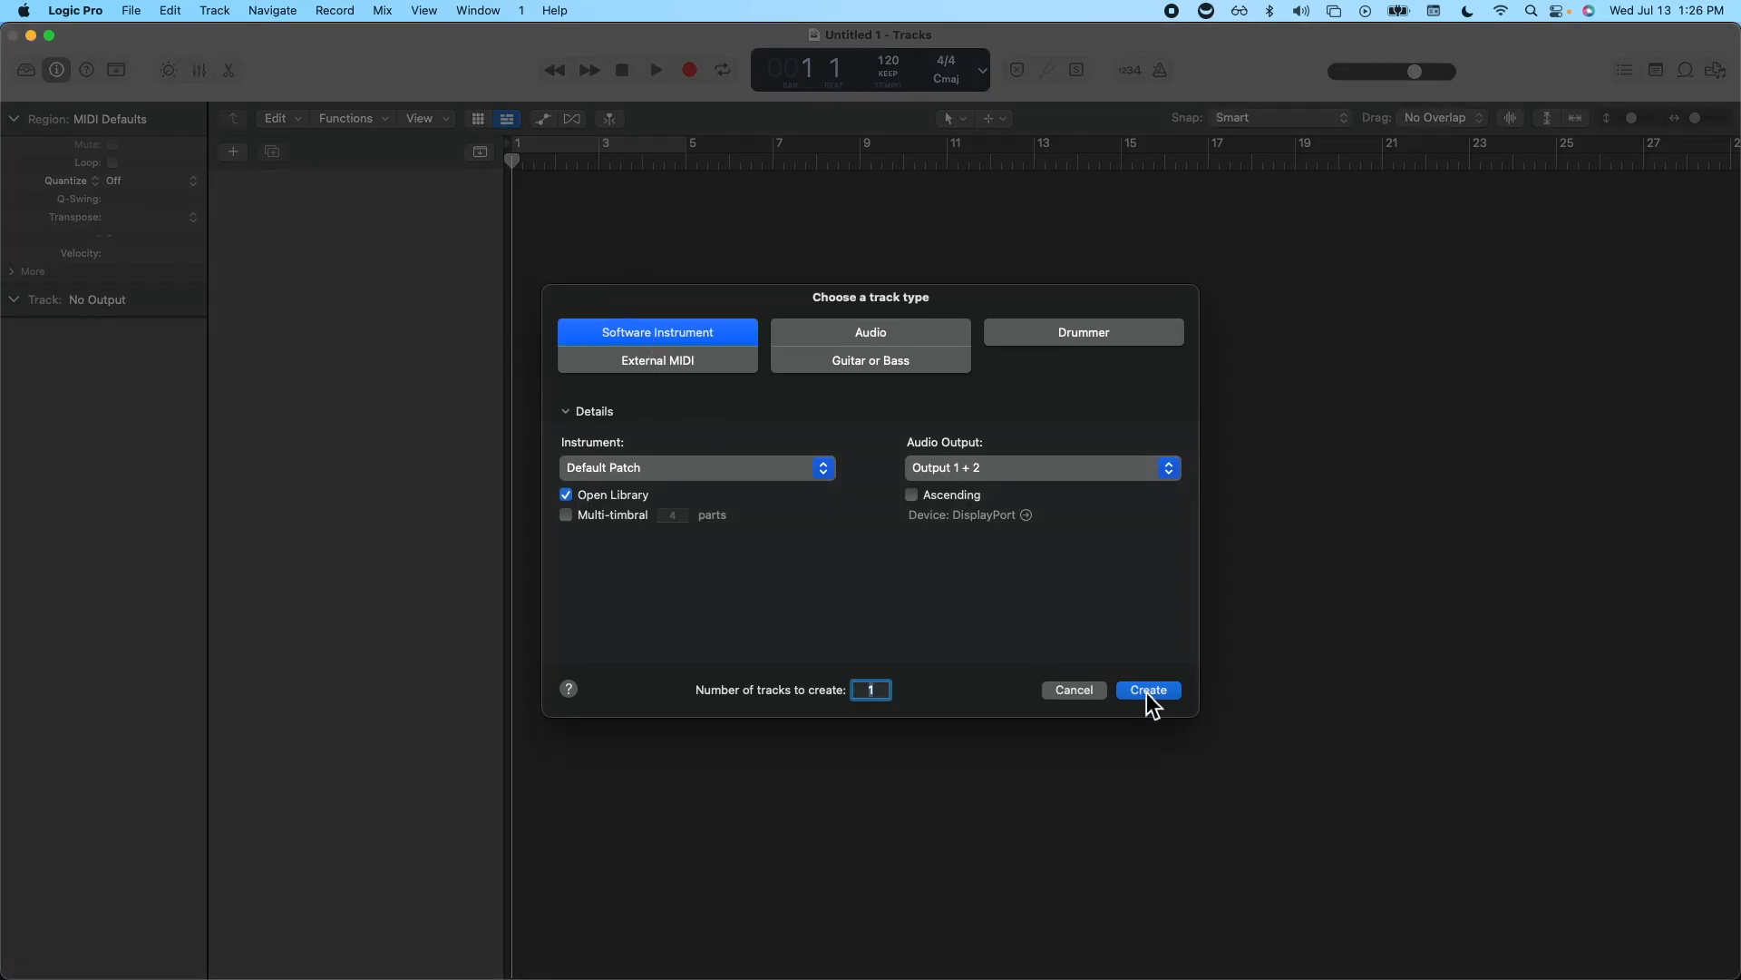
pyautogui.press('Return')
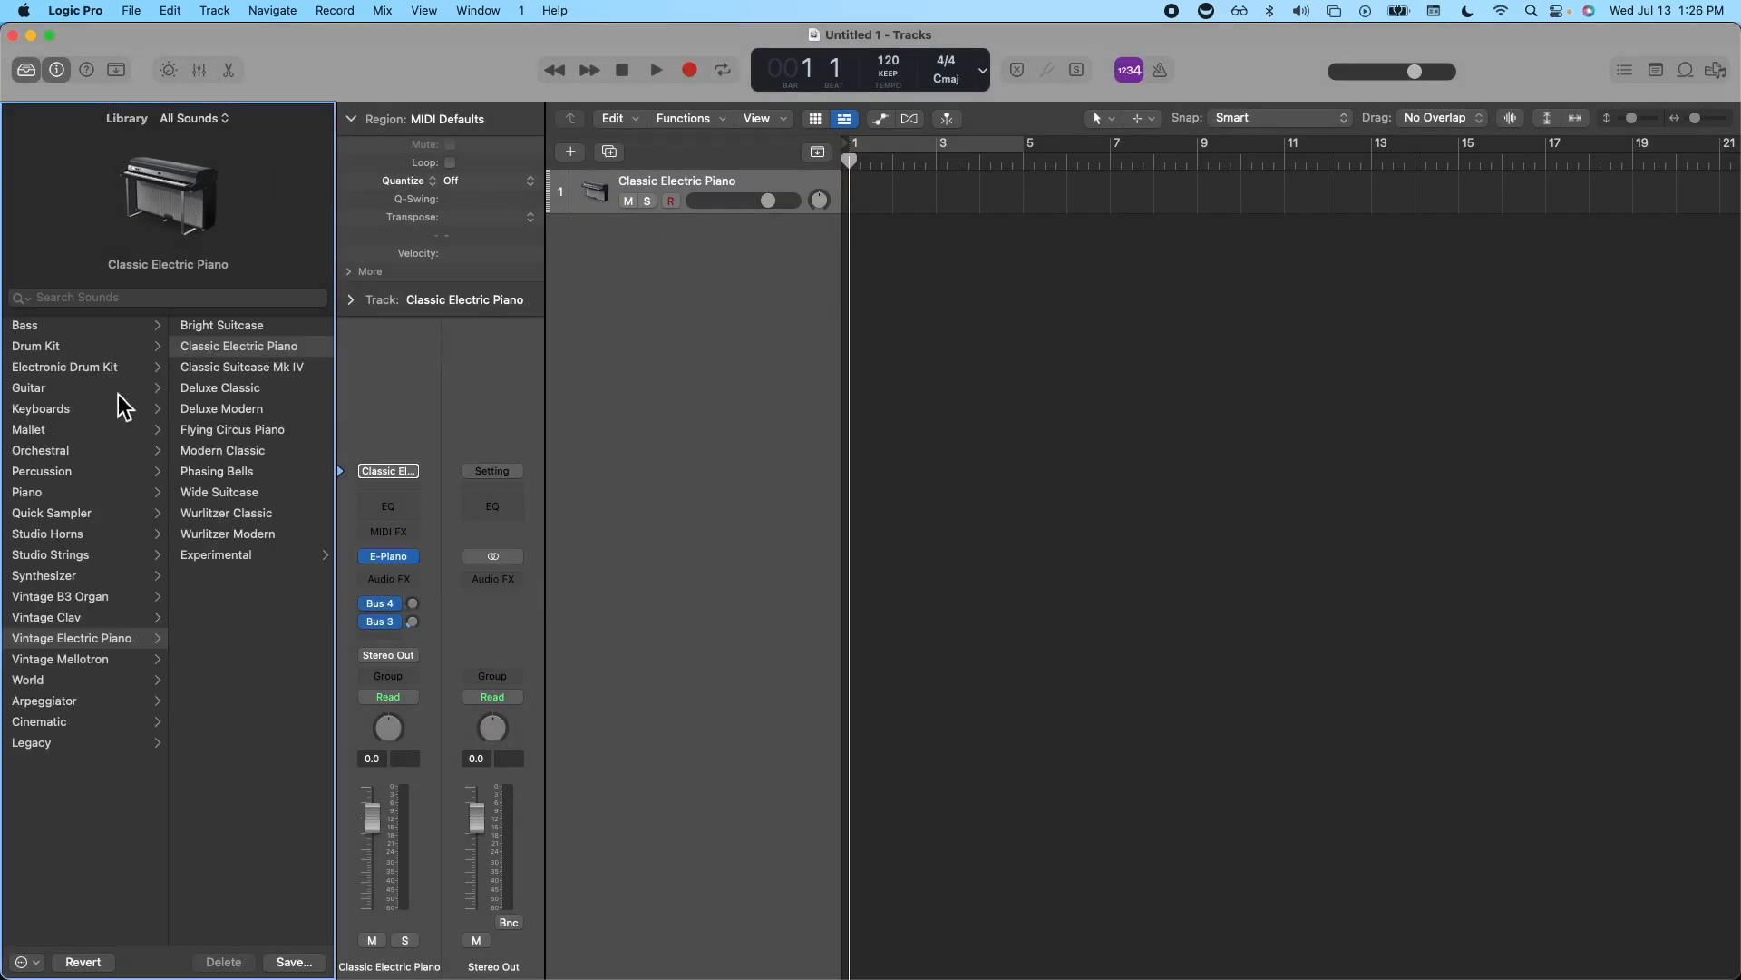
pyautogui.click(29, 492)
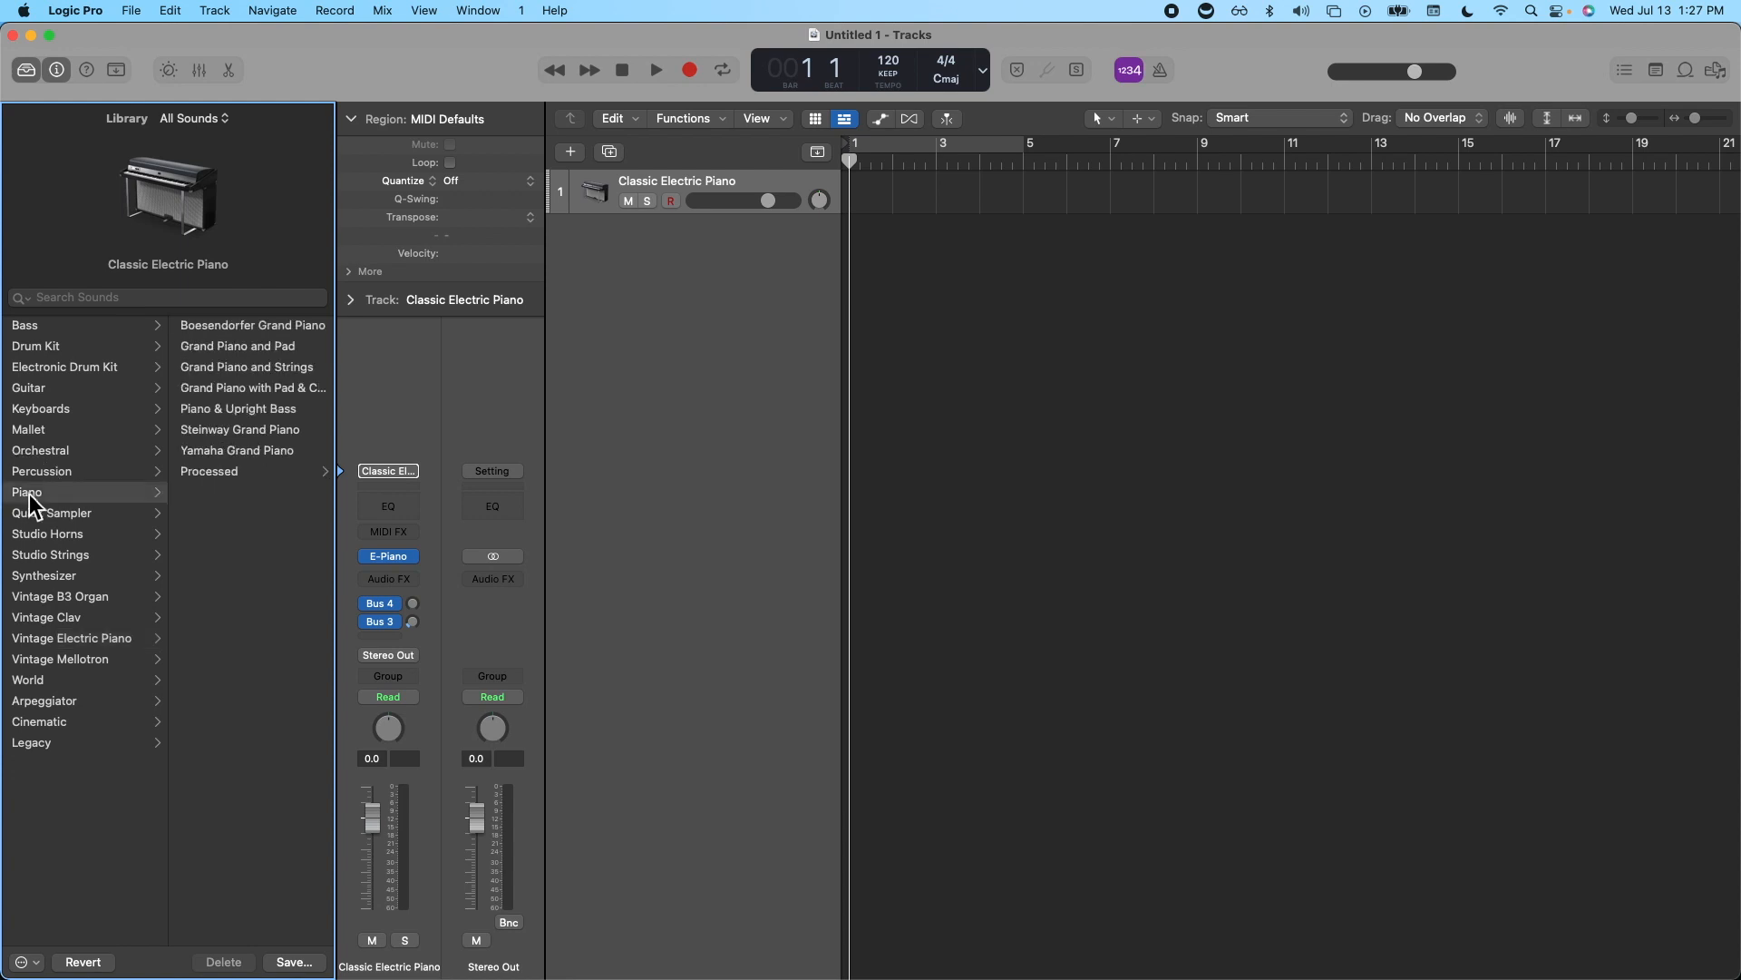
pyautogui.click(243, 434)
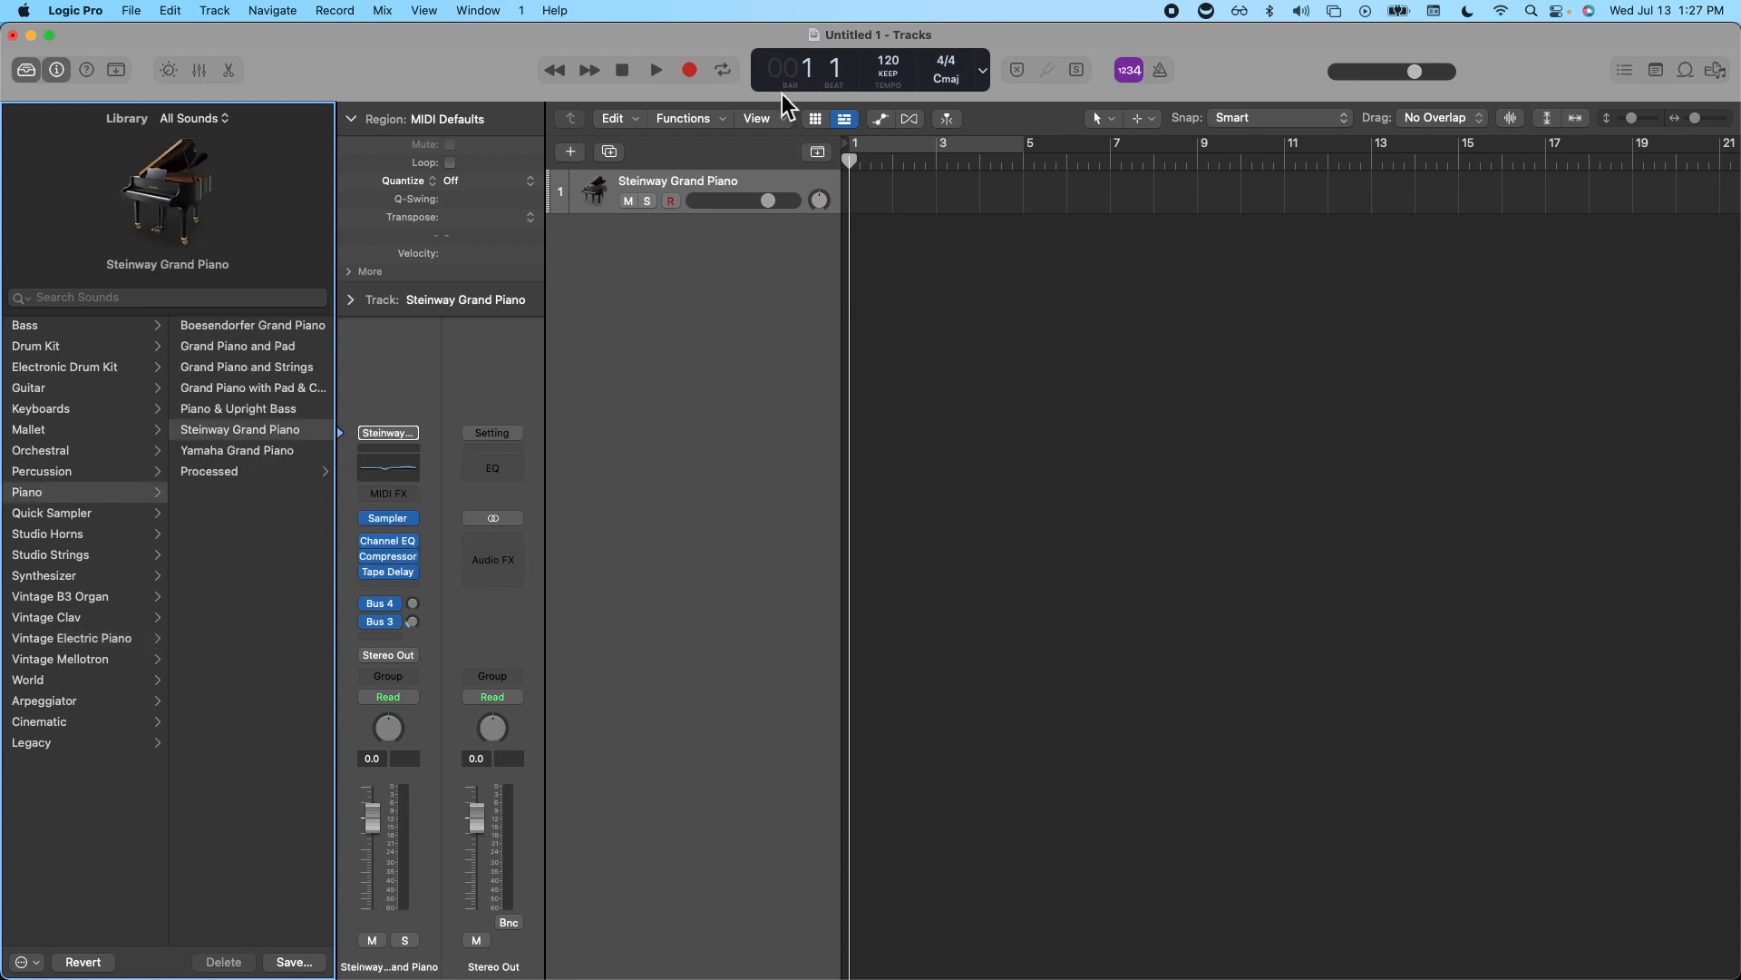
# Record a single sustained piano note from the start of bar 1 and show its region in the Piano Roll
pyautogui.click(691, 73)
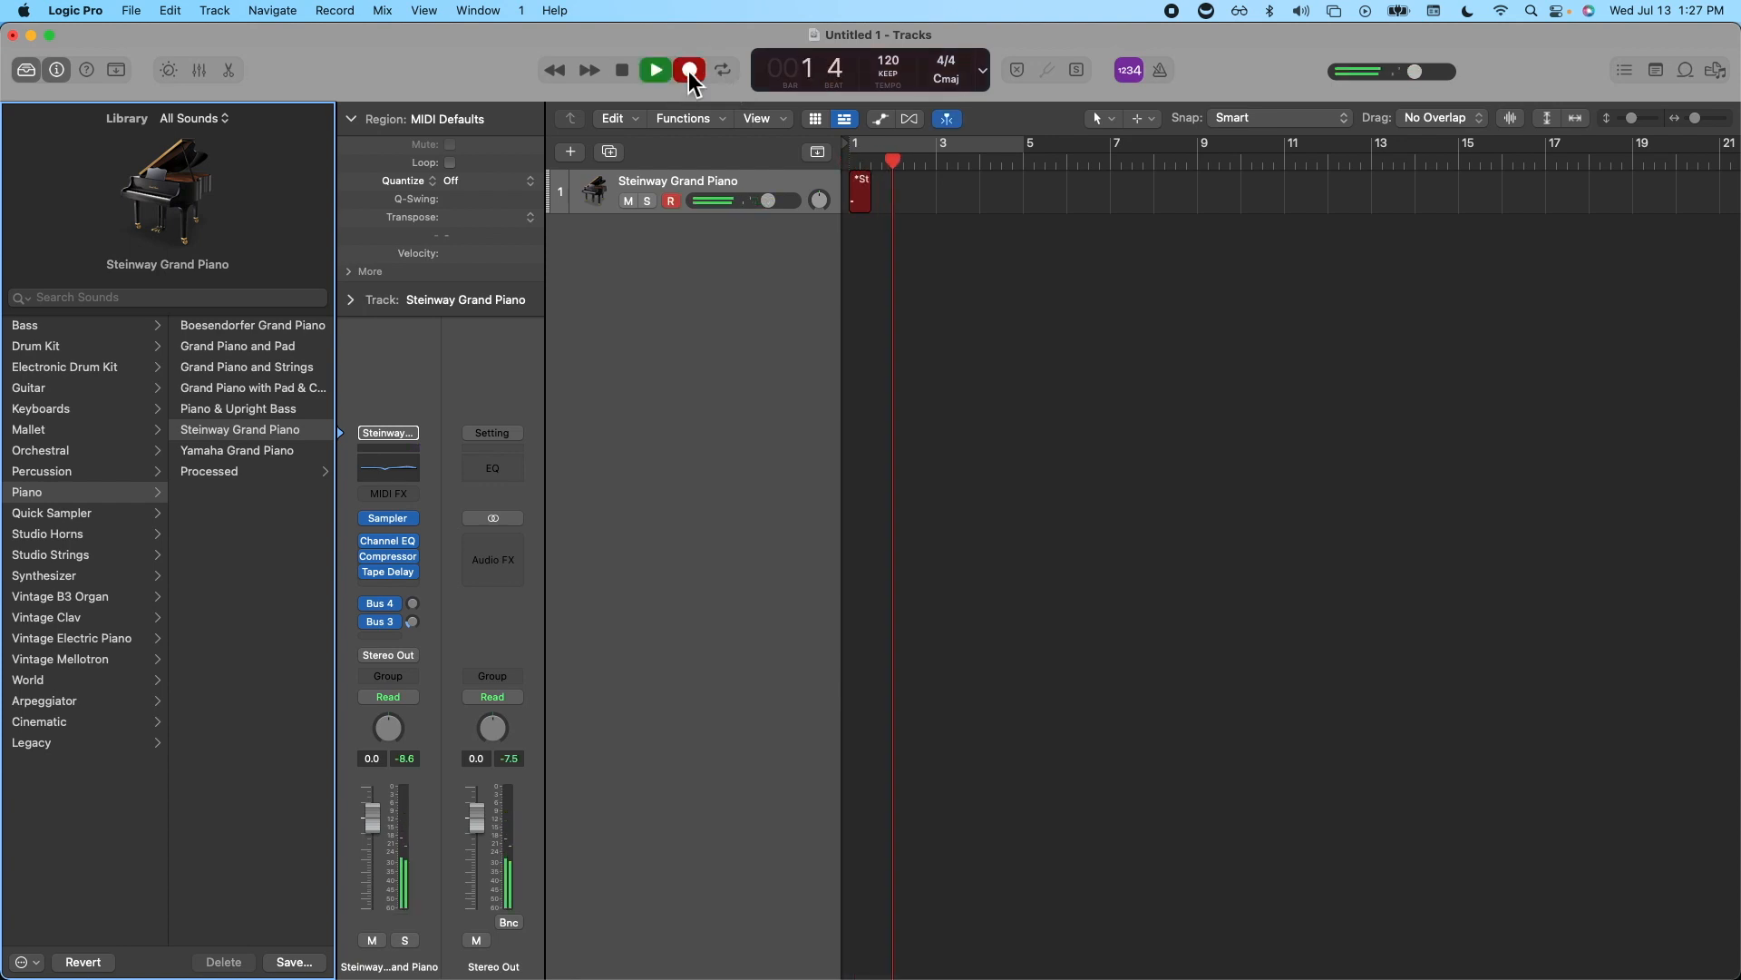
pyautogui.click(689, 71)
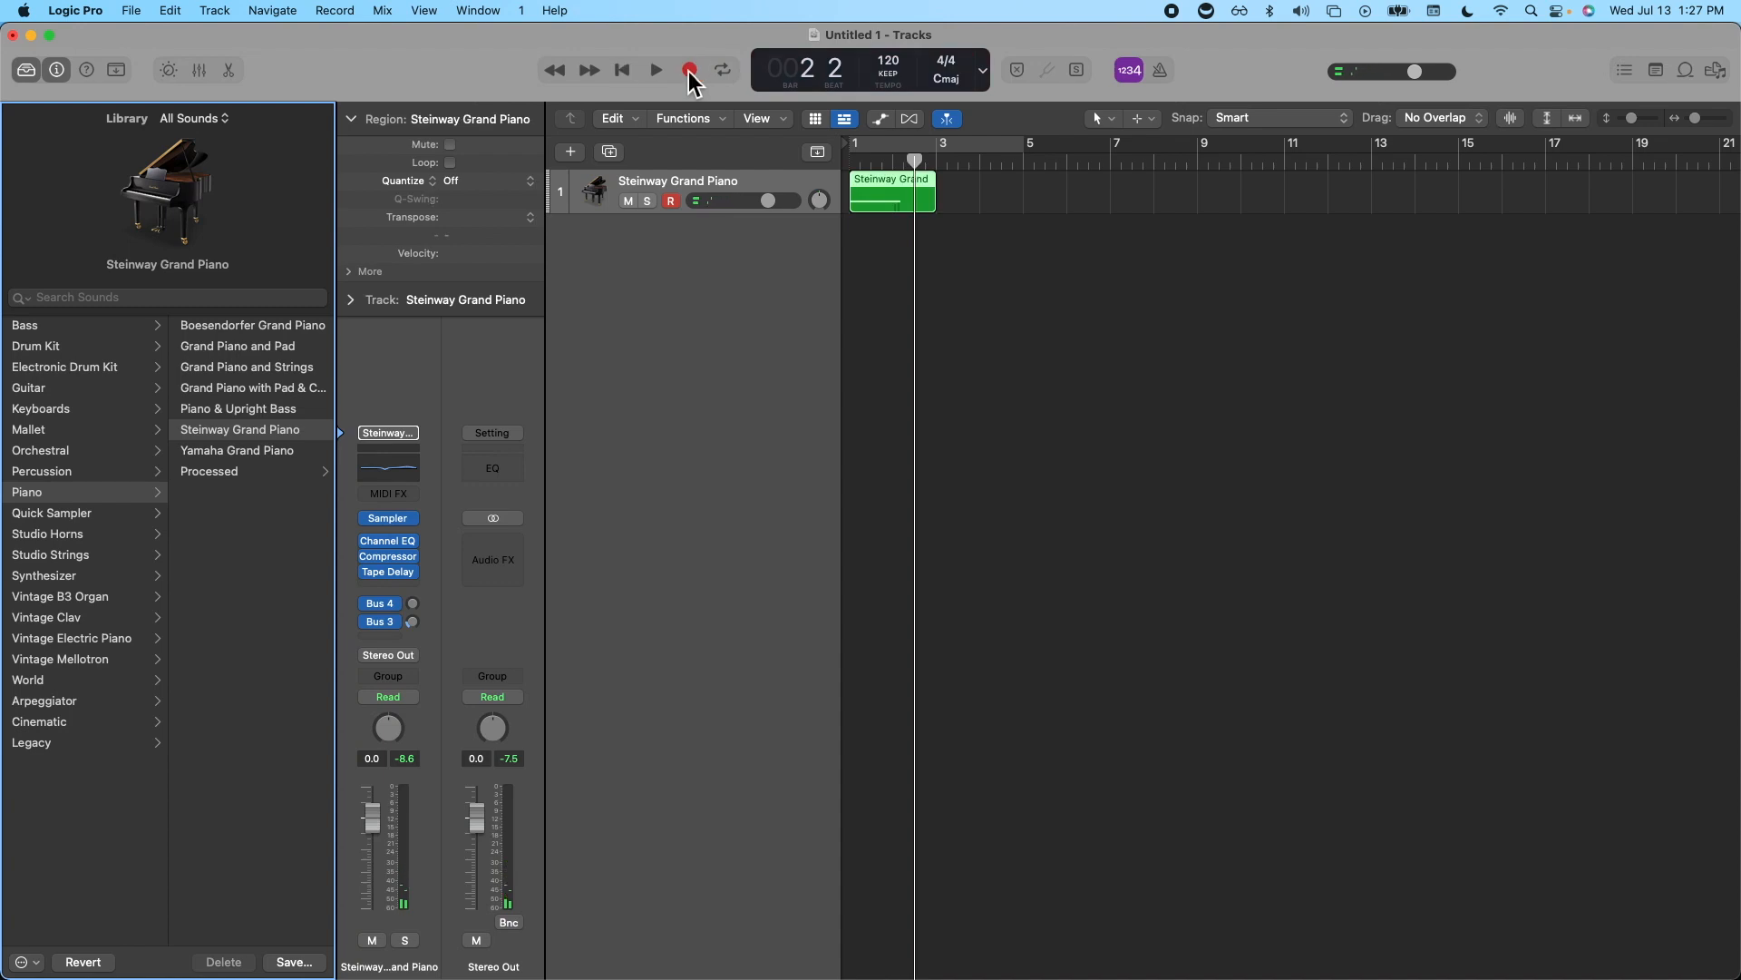
pyautogui.click(878, 182)
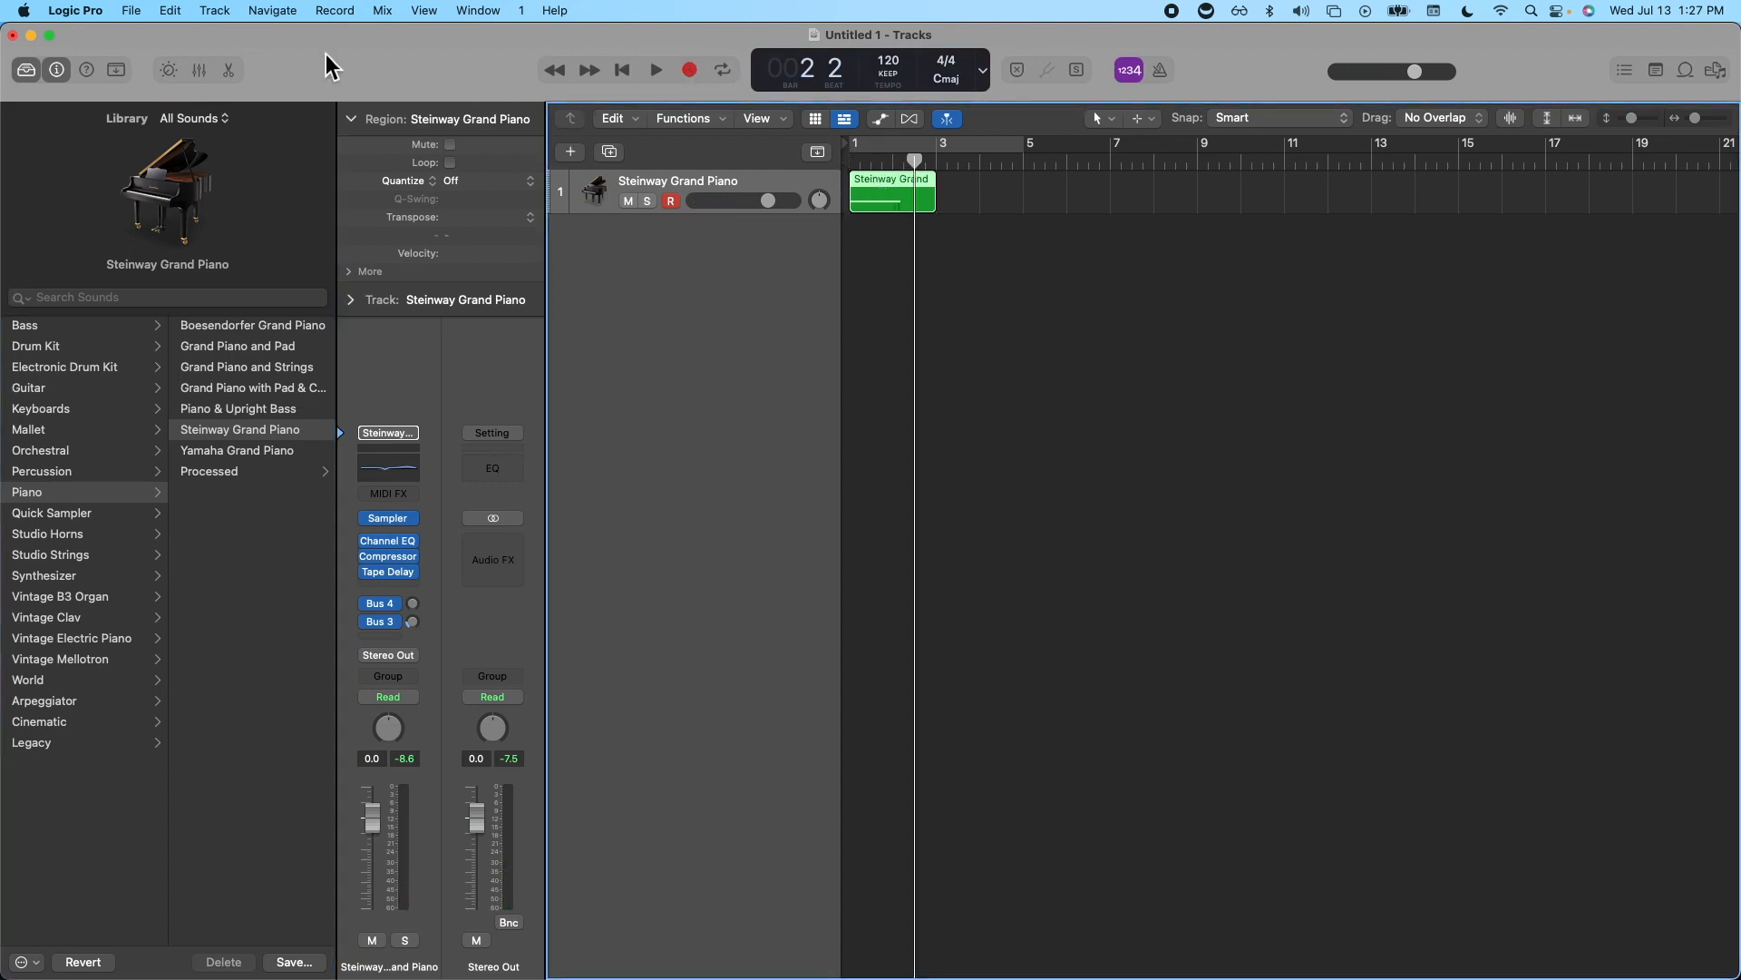
pyautogui.click(228, 70)
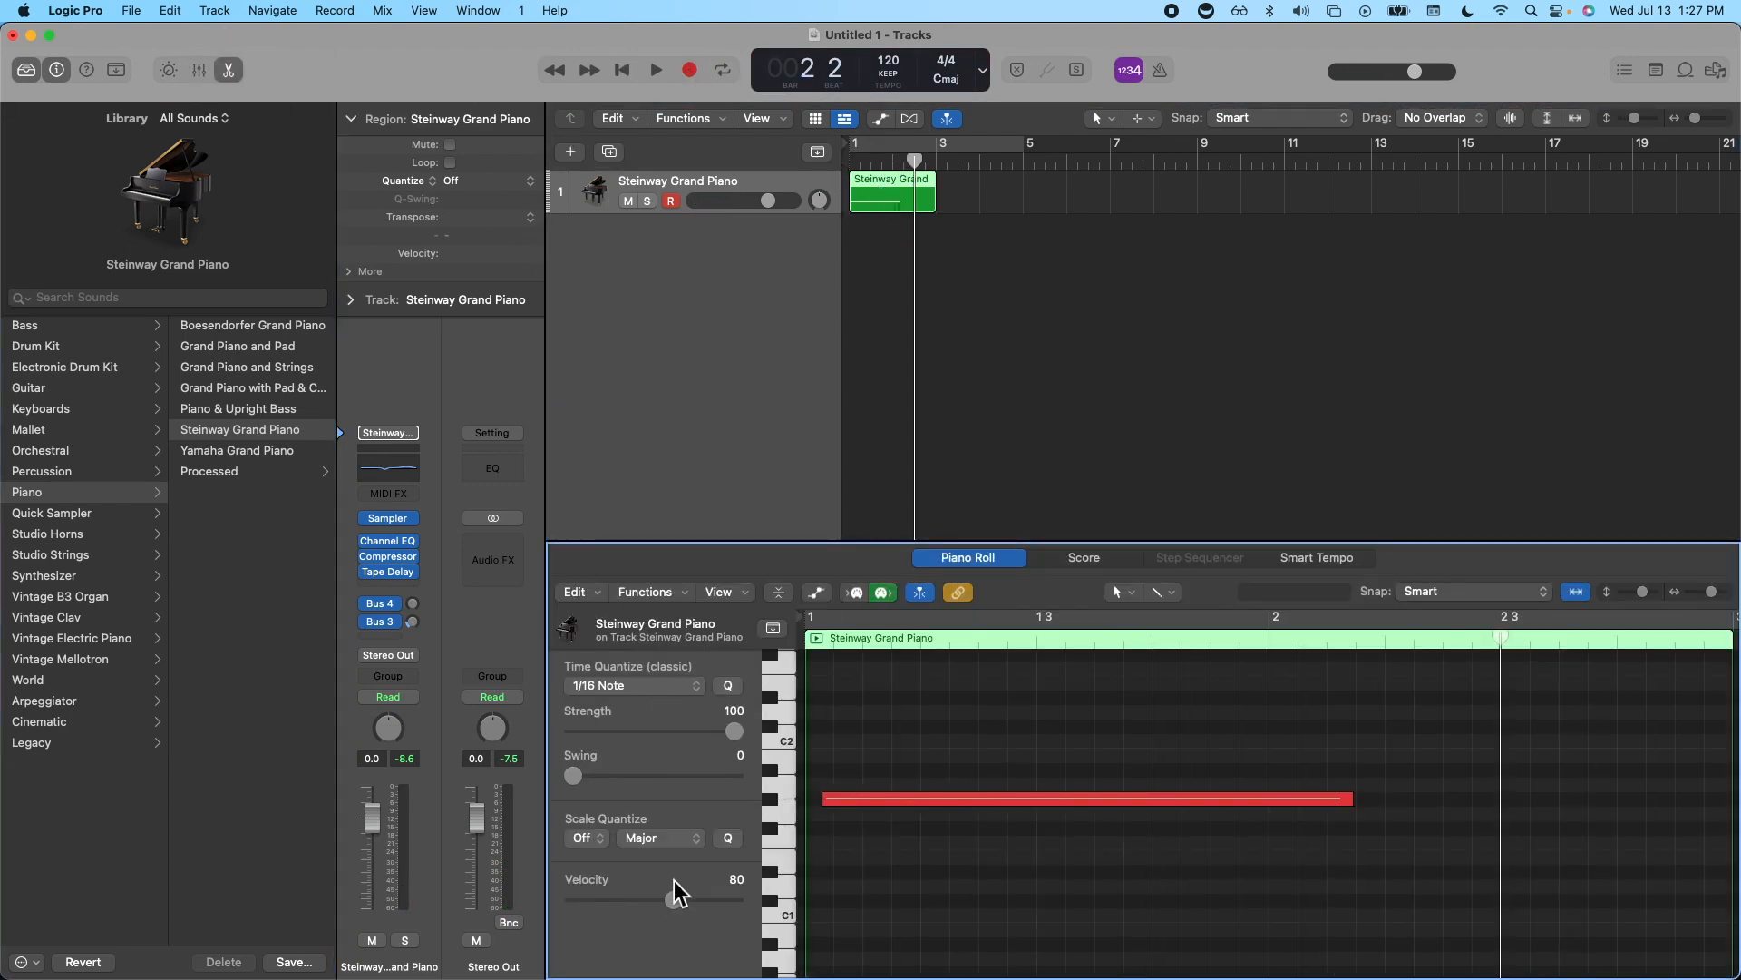
# Set the recorded note's velocity to 125 and quantize it to 1/4 Note
pyautogui.moveTo(673, 907); pyautogui.dragTo(782, 930)
pyautogui.click(936, 802)
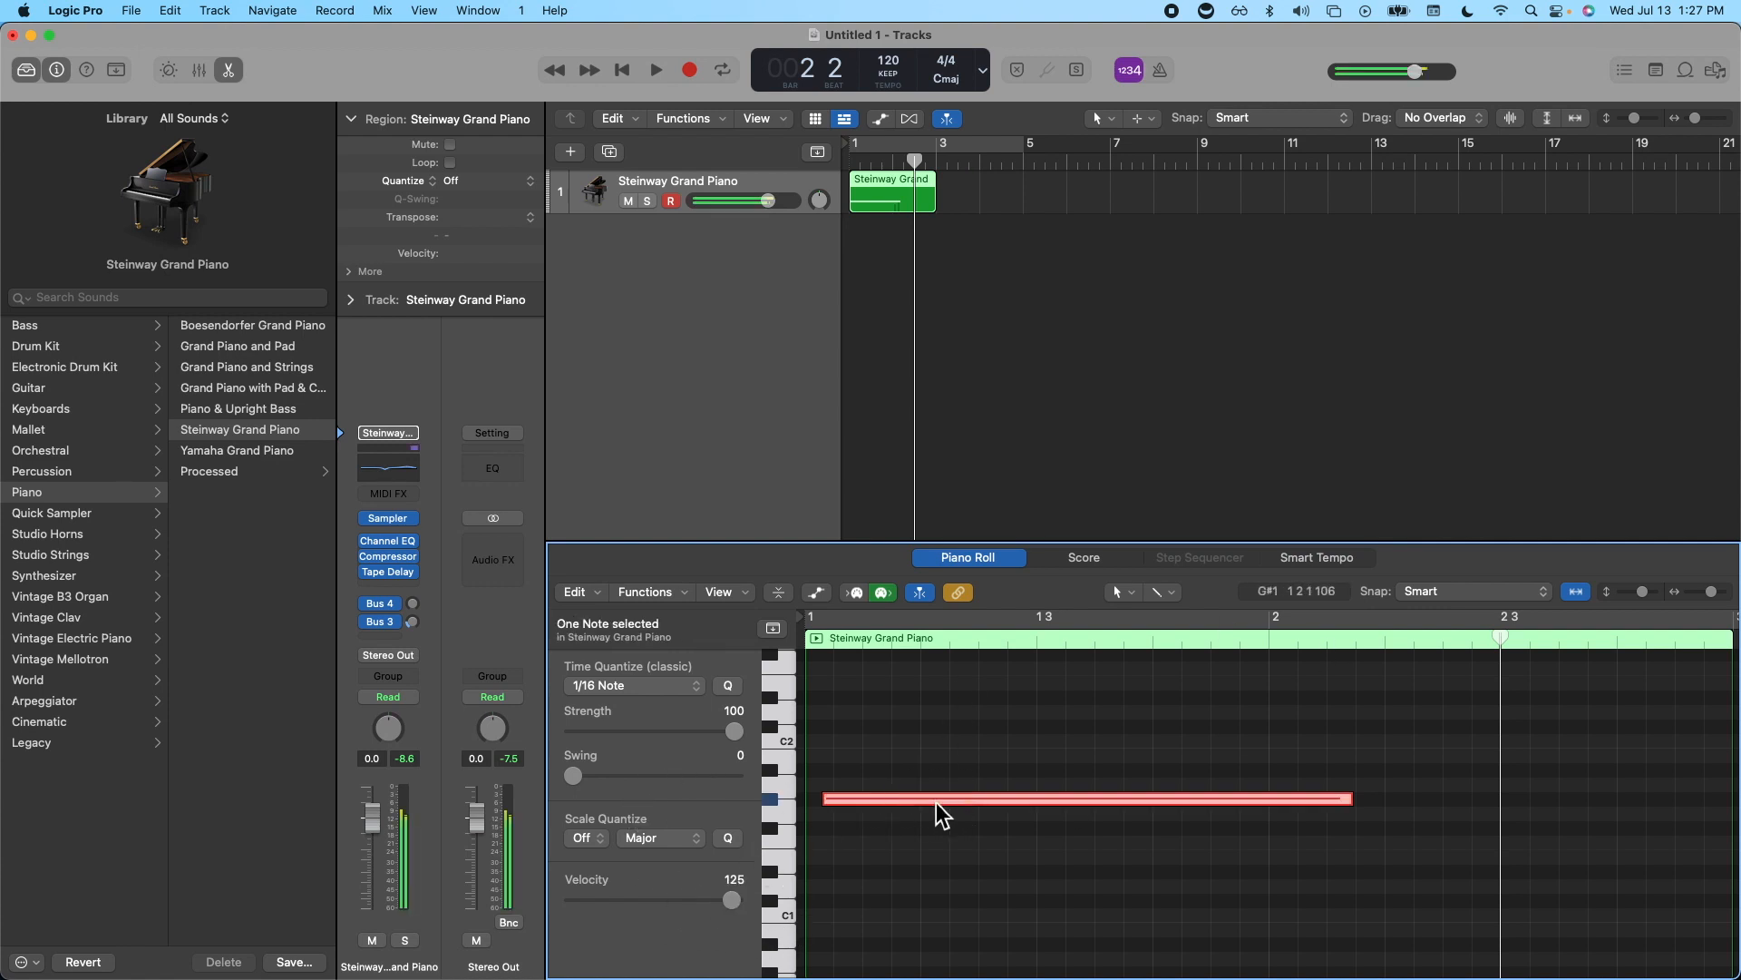
pyautogui.click(624, 689)
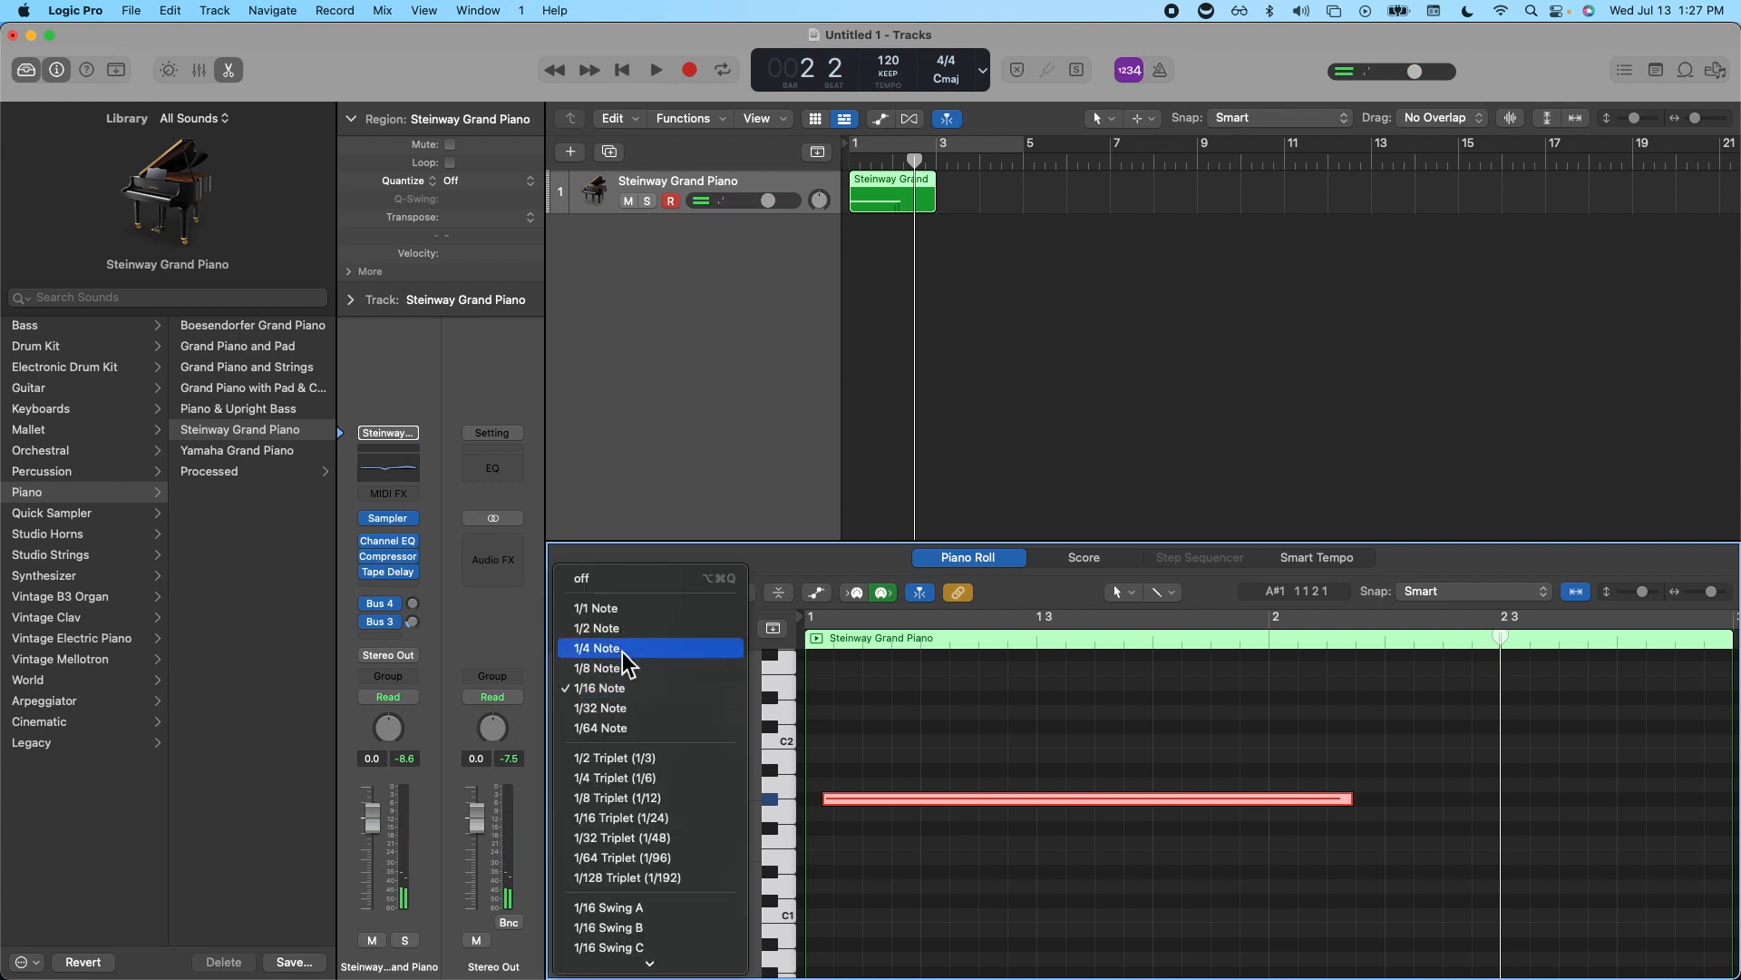
pyautogui.click(622, 652)
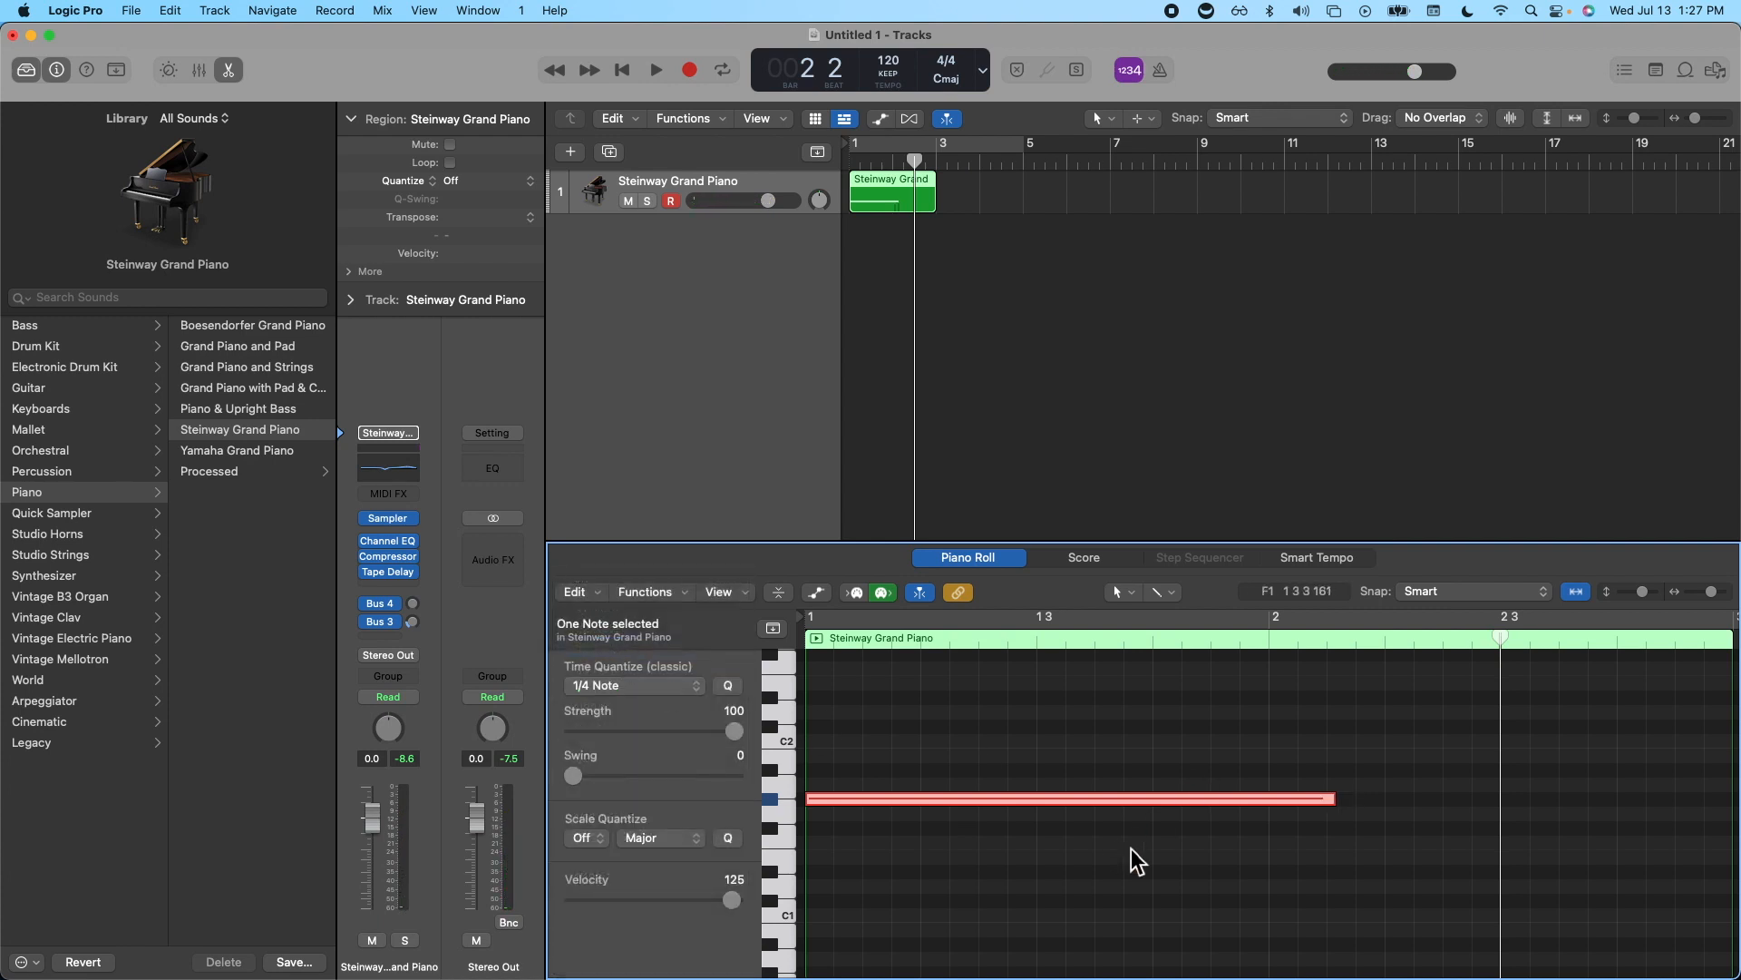
# Split the piano region at bar 2, shortening the crossing note, and delete the part after the split
pyautogui.click(892, 163)
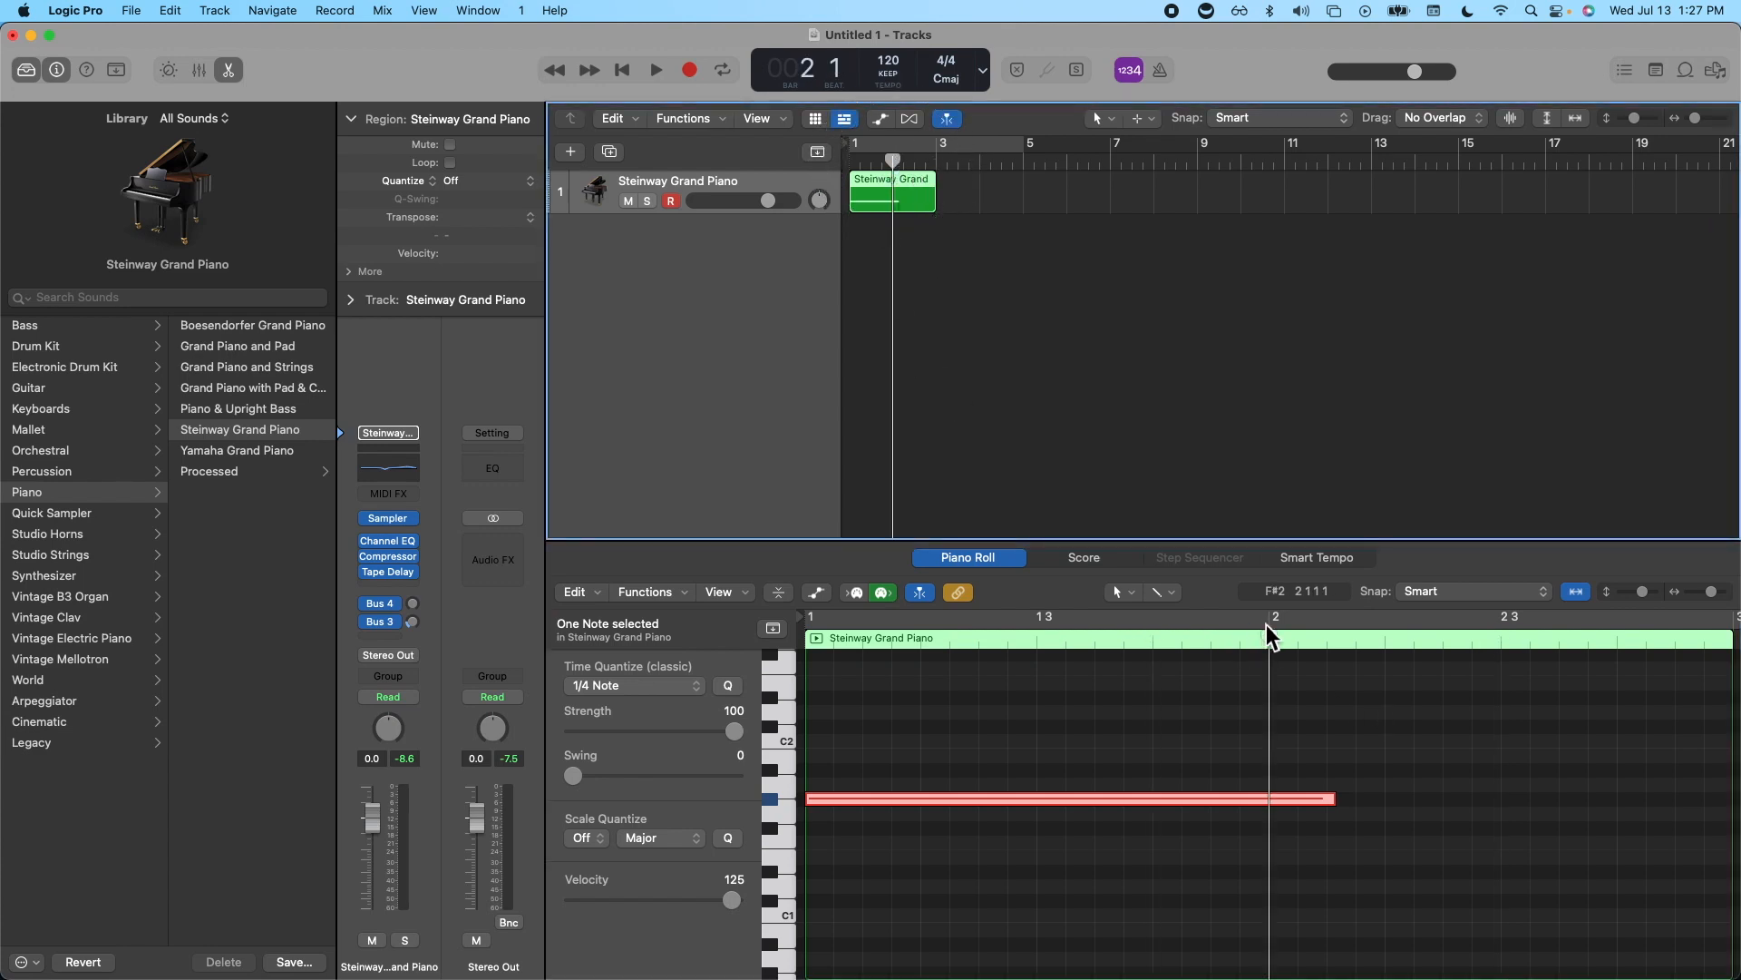
pyautogui.press('super+t')
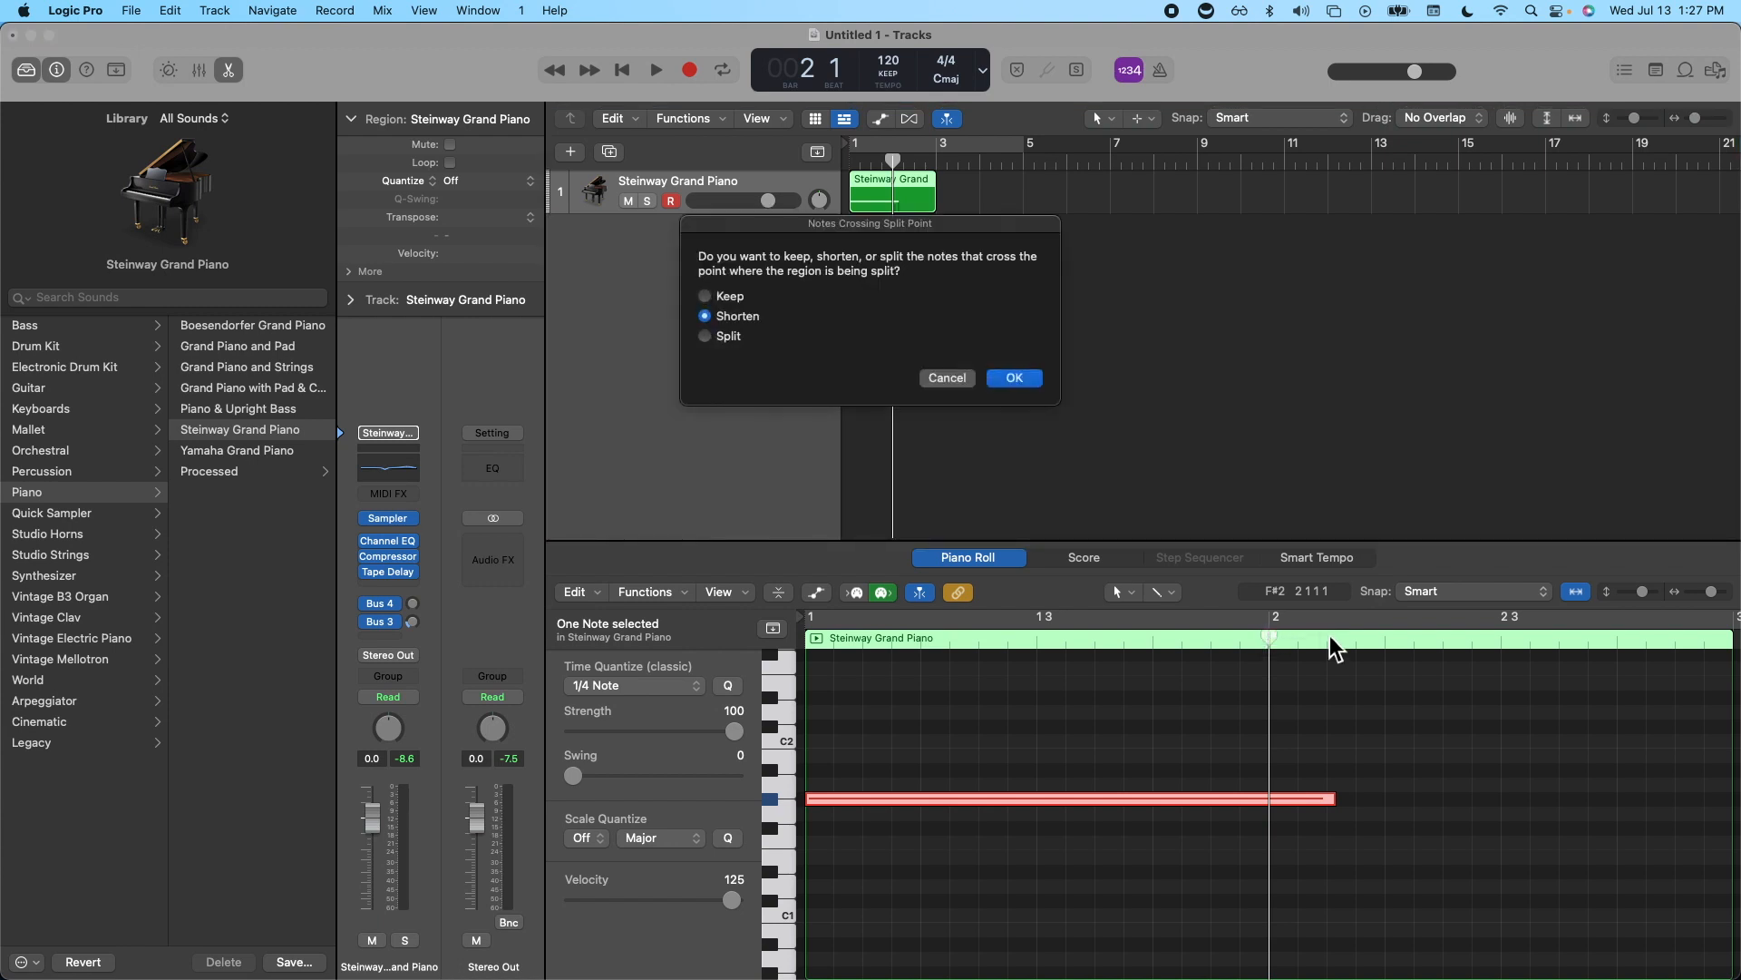
pyautogui.click(1011, 378)
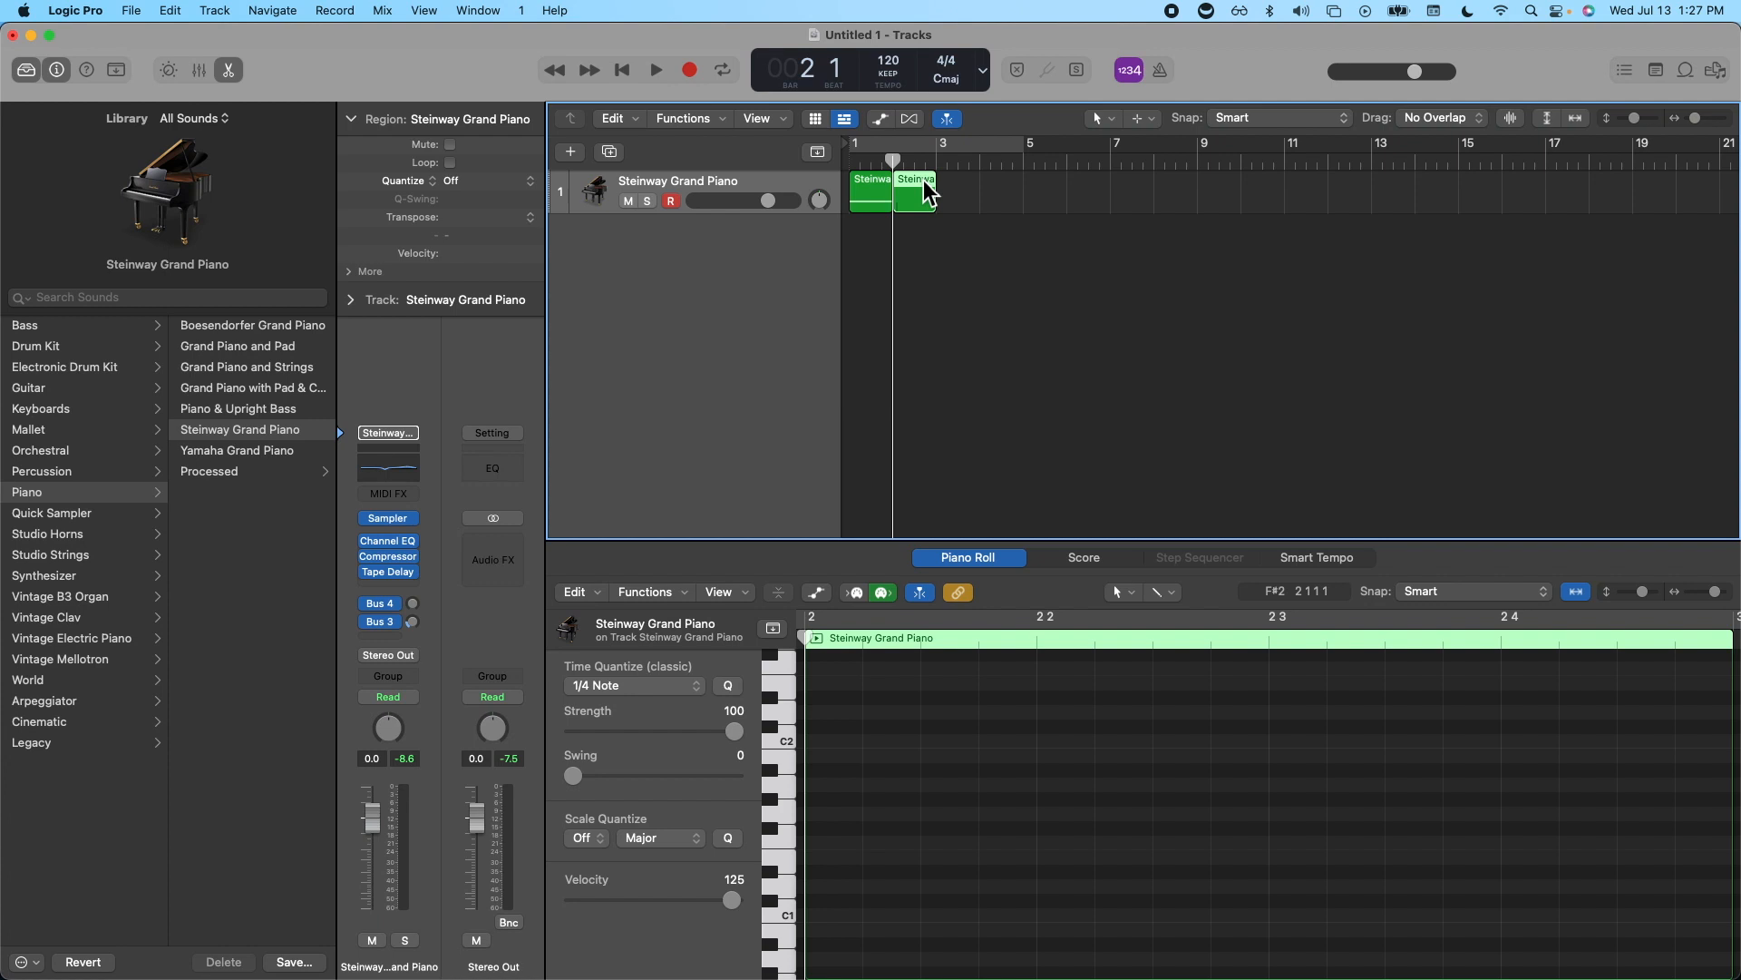
pyautogui.press('Delete')
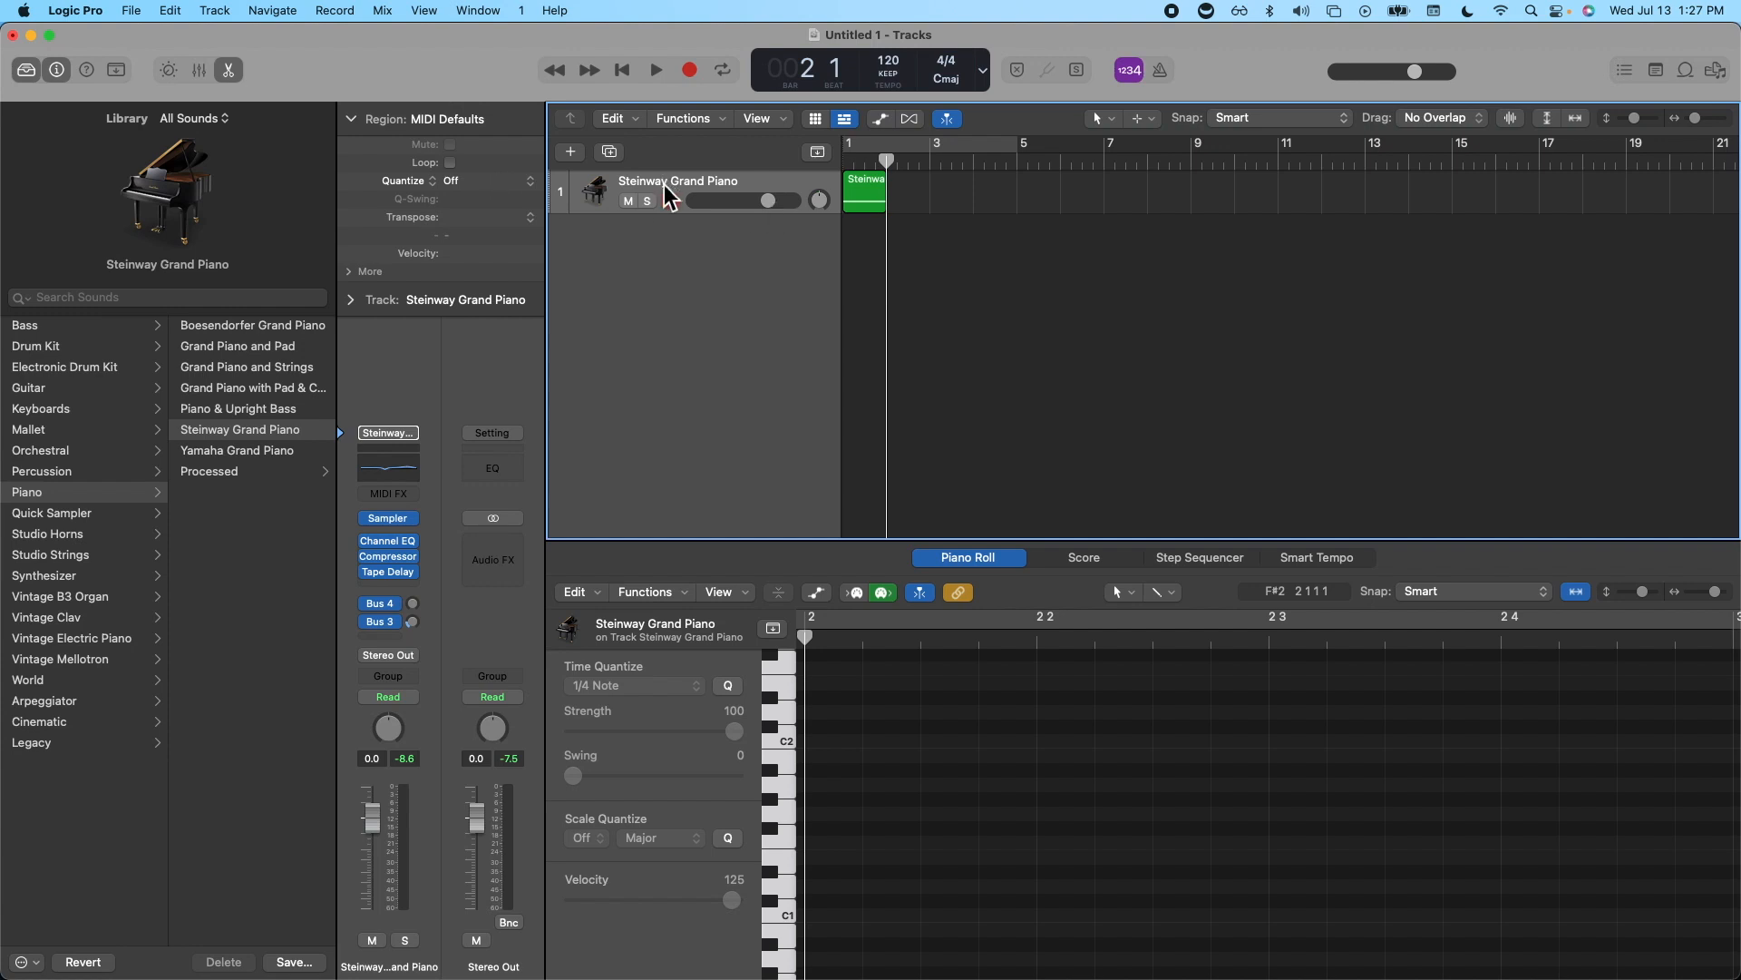
# Bounce the remaining one-bar piano region to the Desktop as a 24 Bit AIFF file named Piano
pyautogui.click(721, 181)
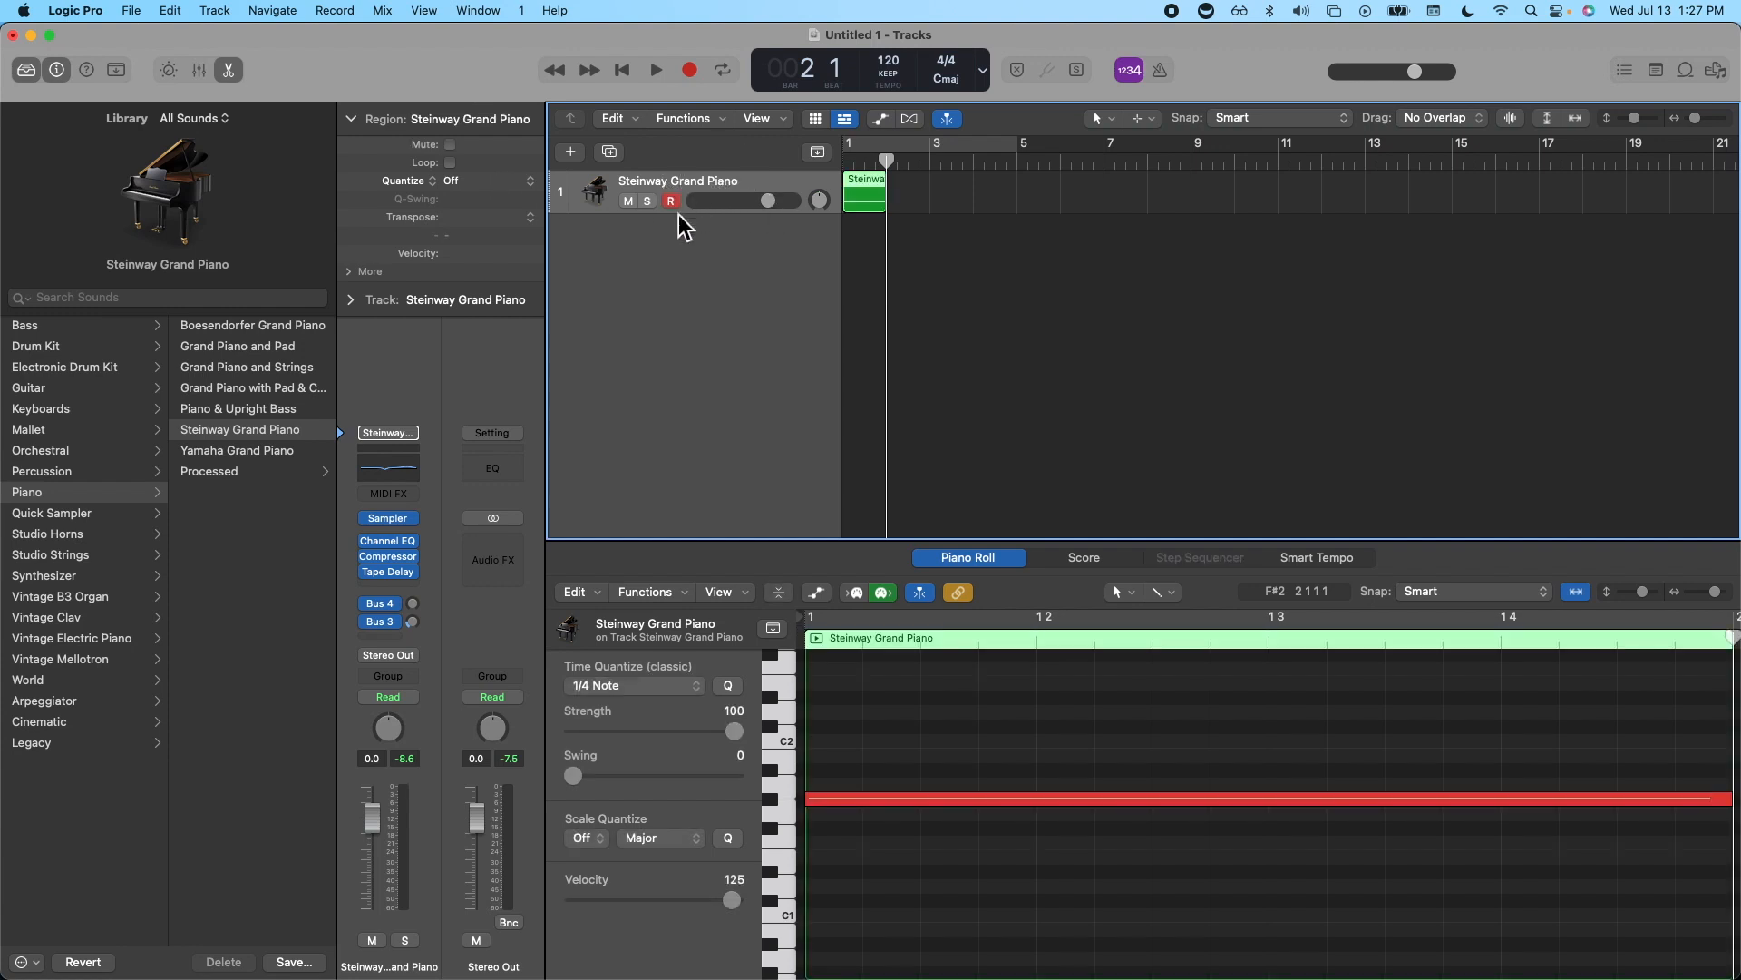
pyautogui.click(127, 12)
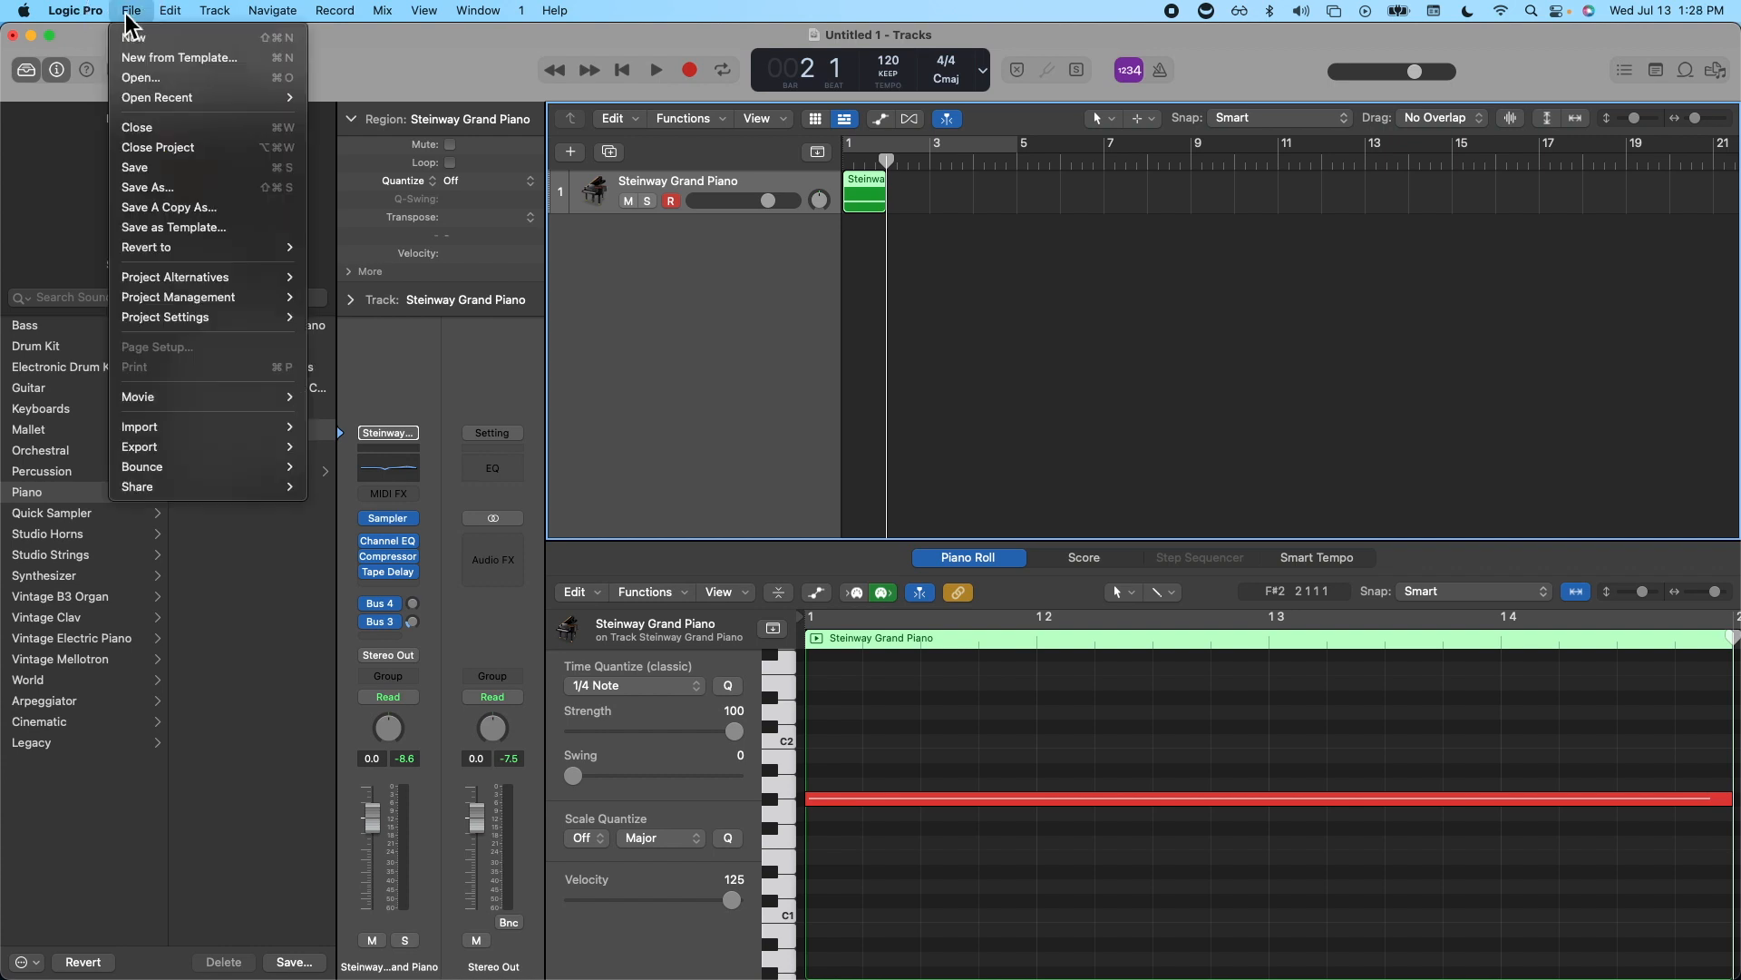
pyautogui.moveTo(227, 467)
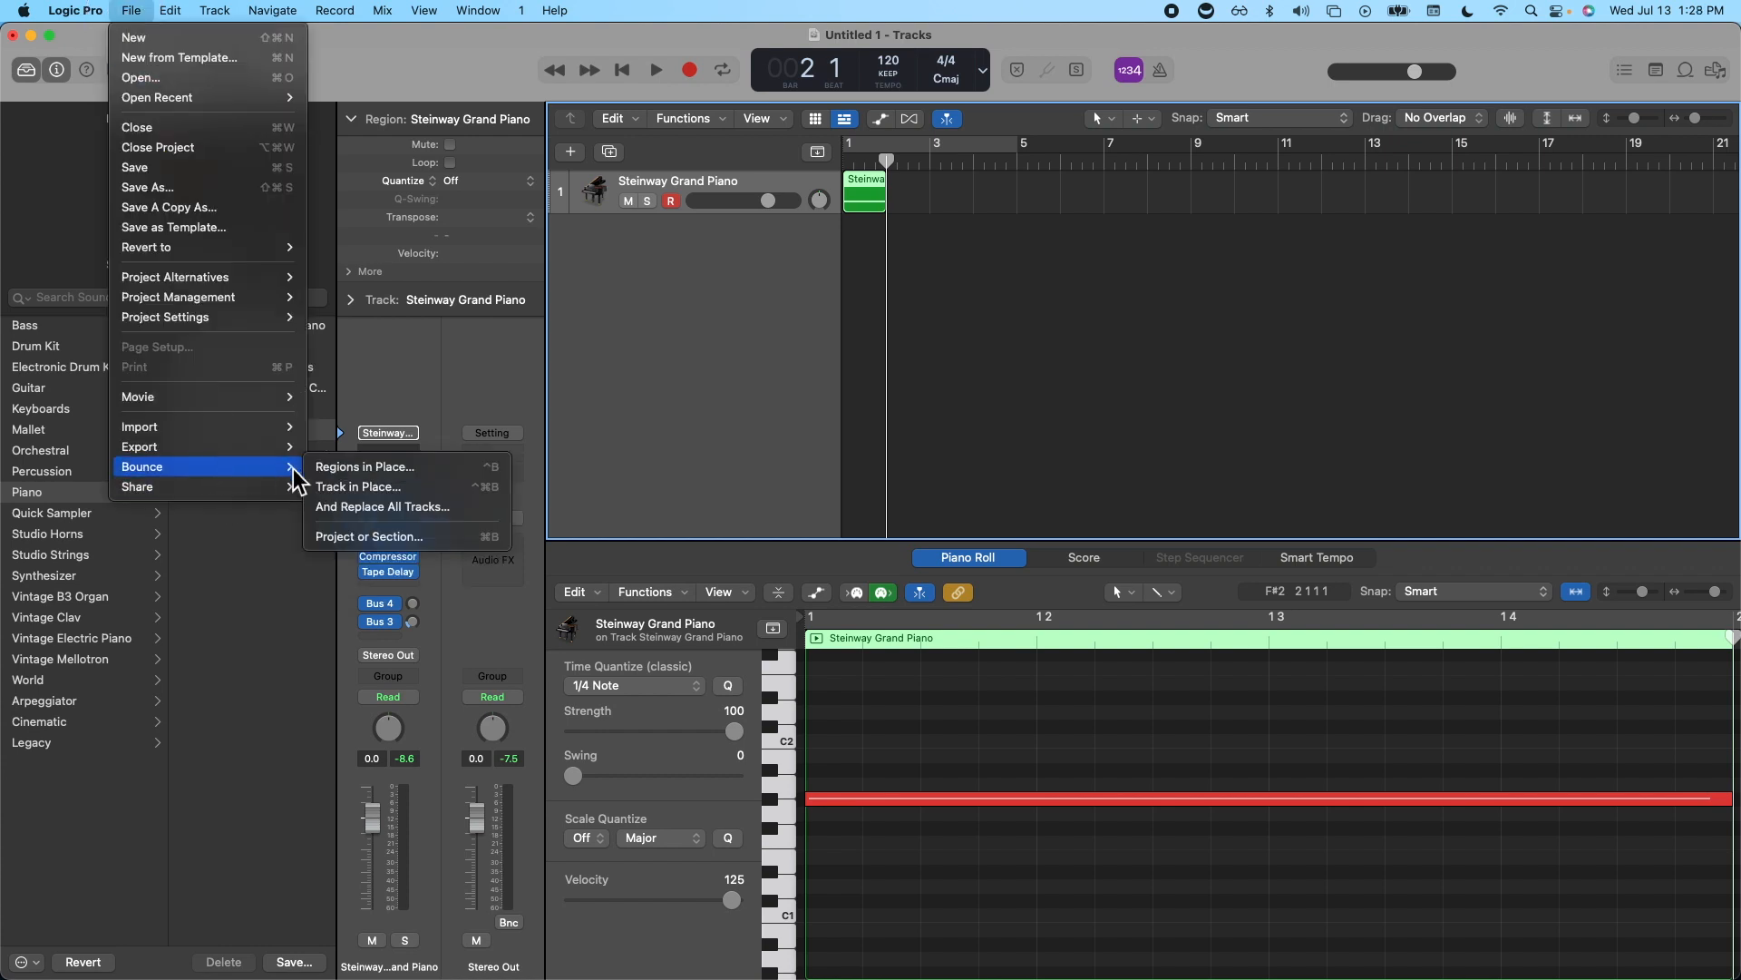
pyautogui.click(370, 535)
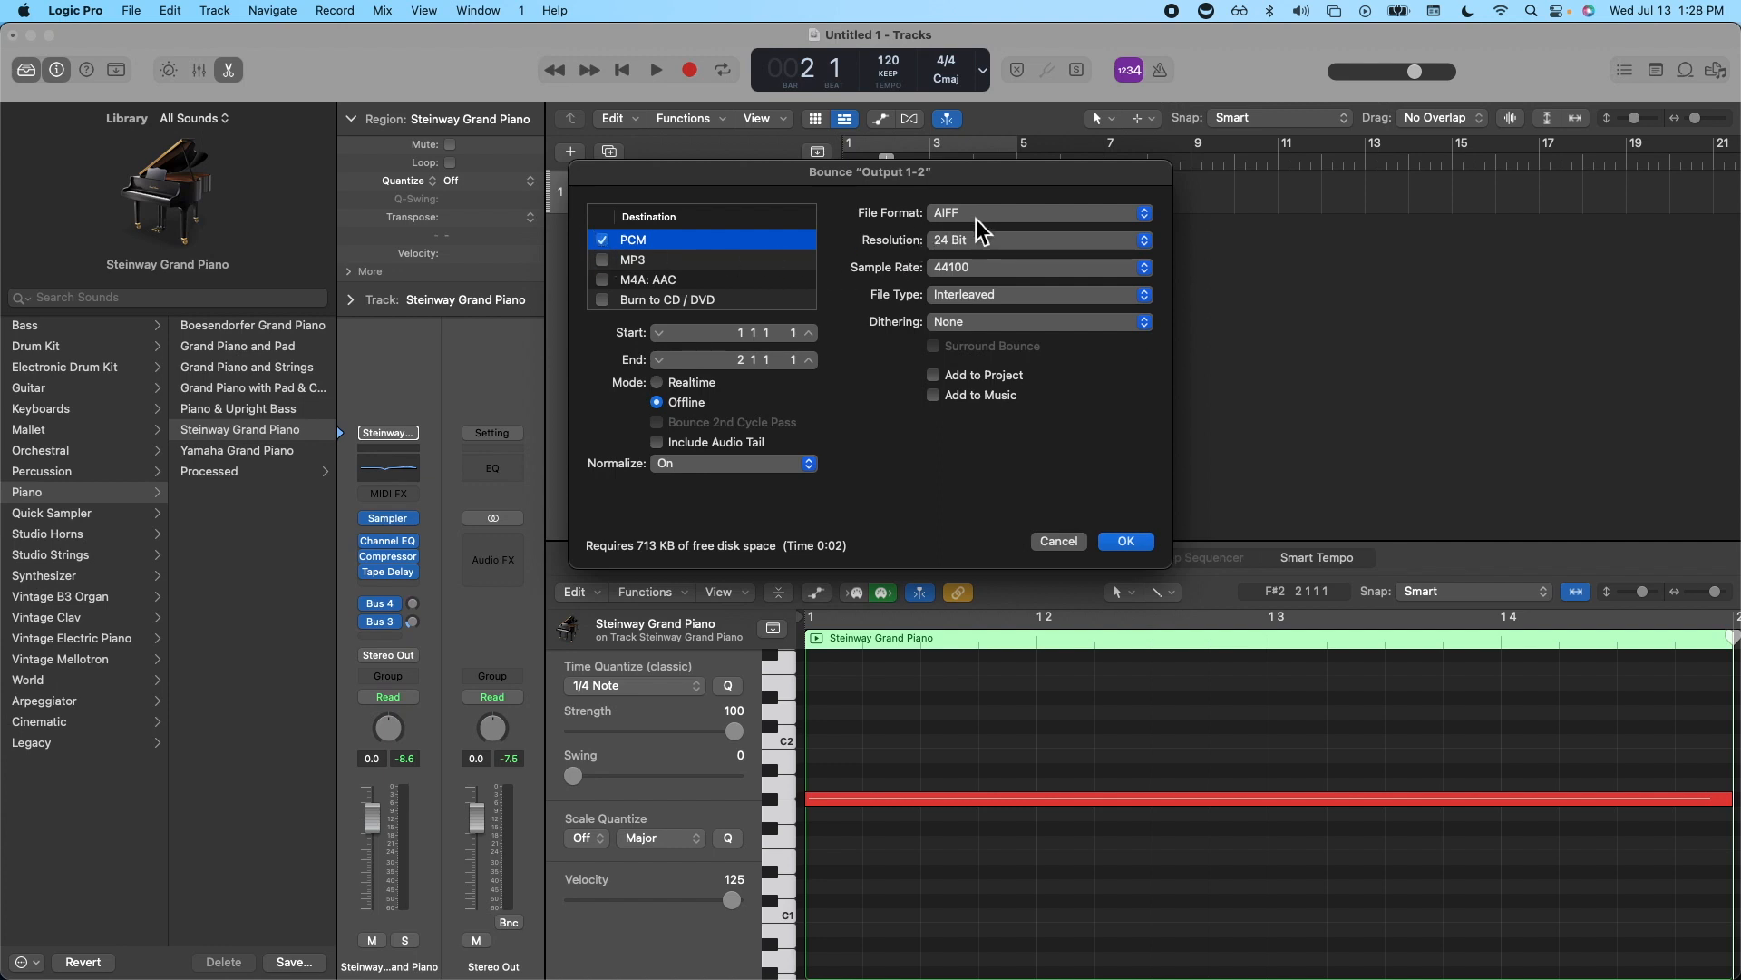
pyautogui.click(1130, 545)
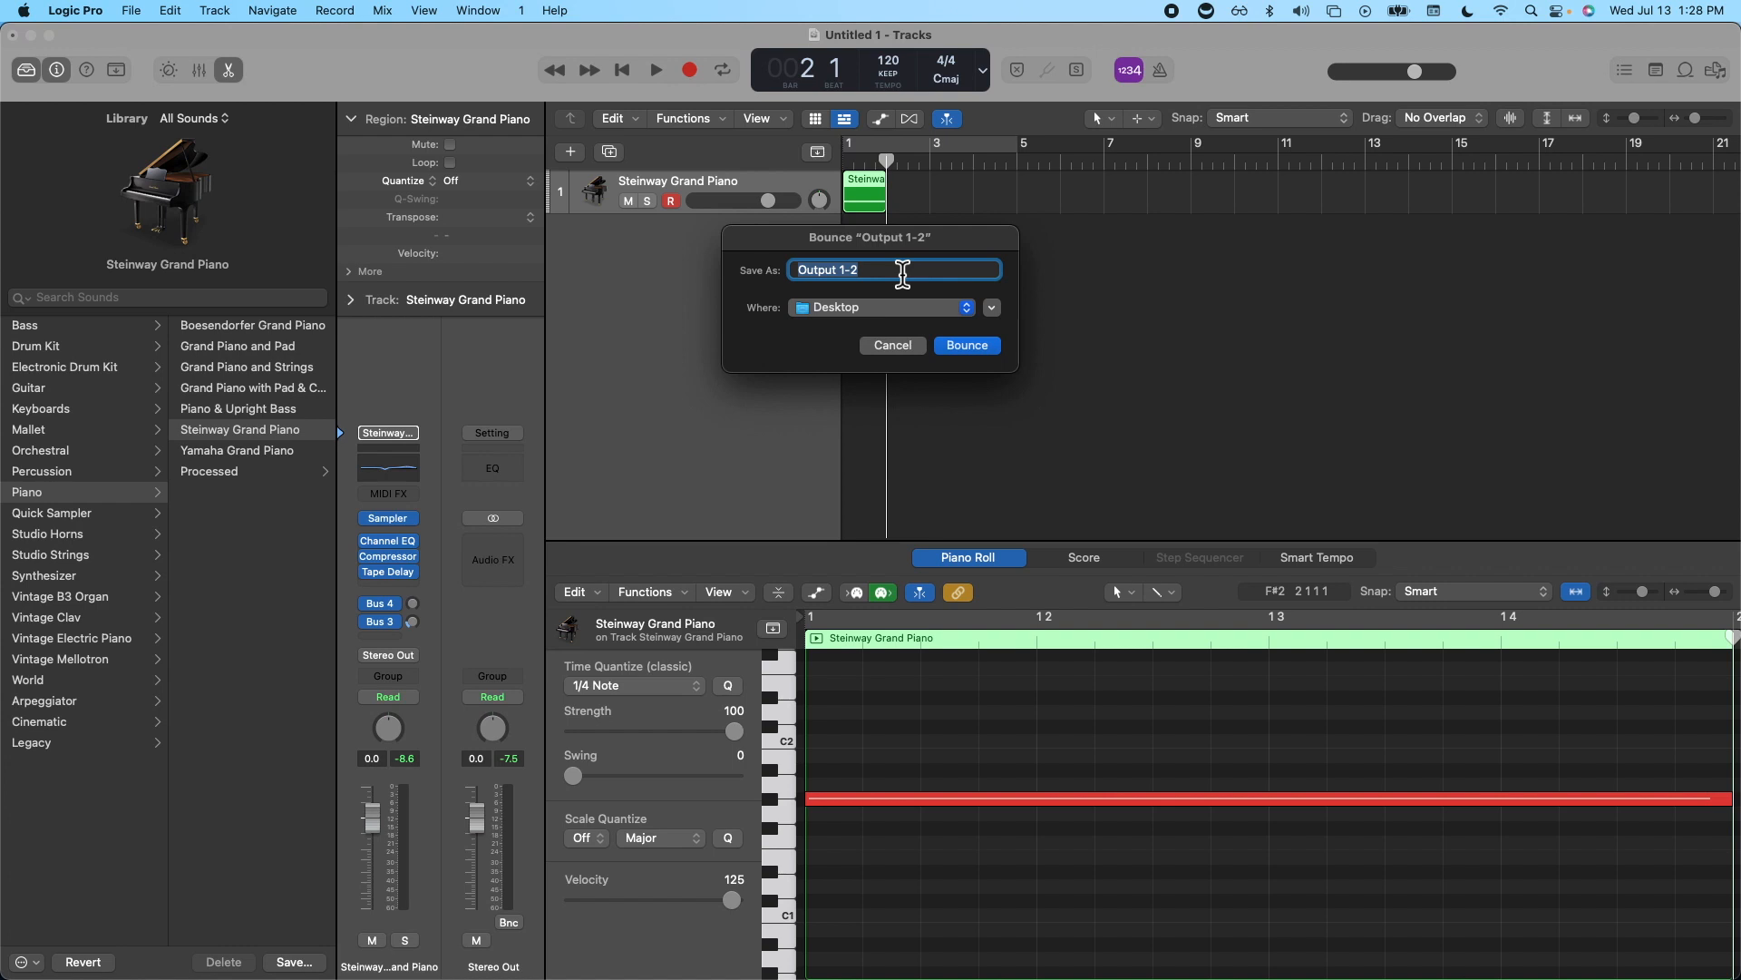
pyautogui.write('Piano')
pyautogui.click(979, 349)
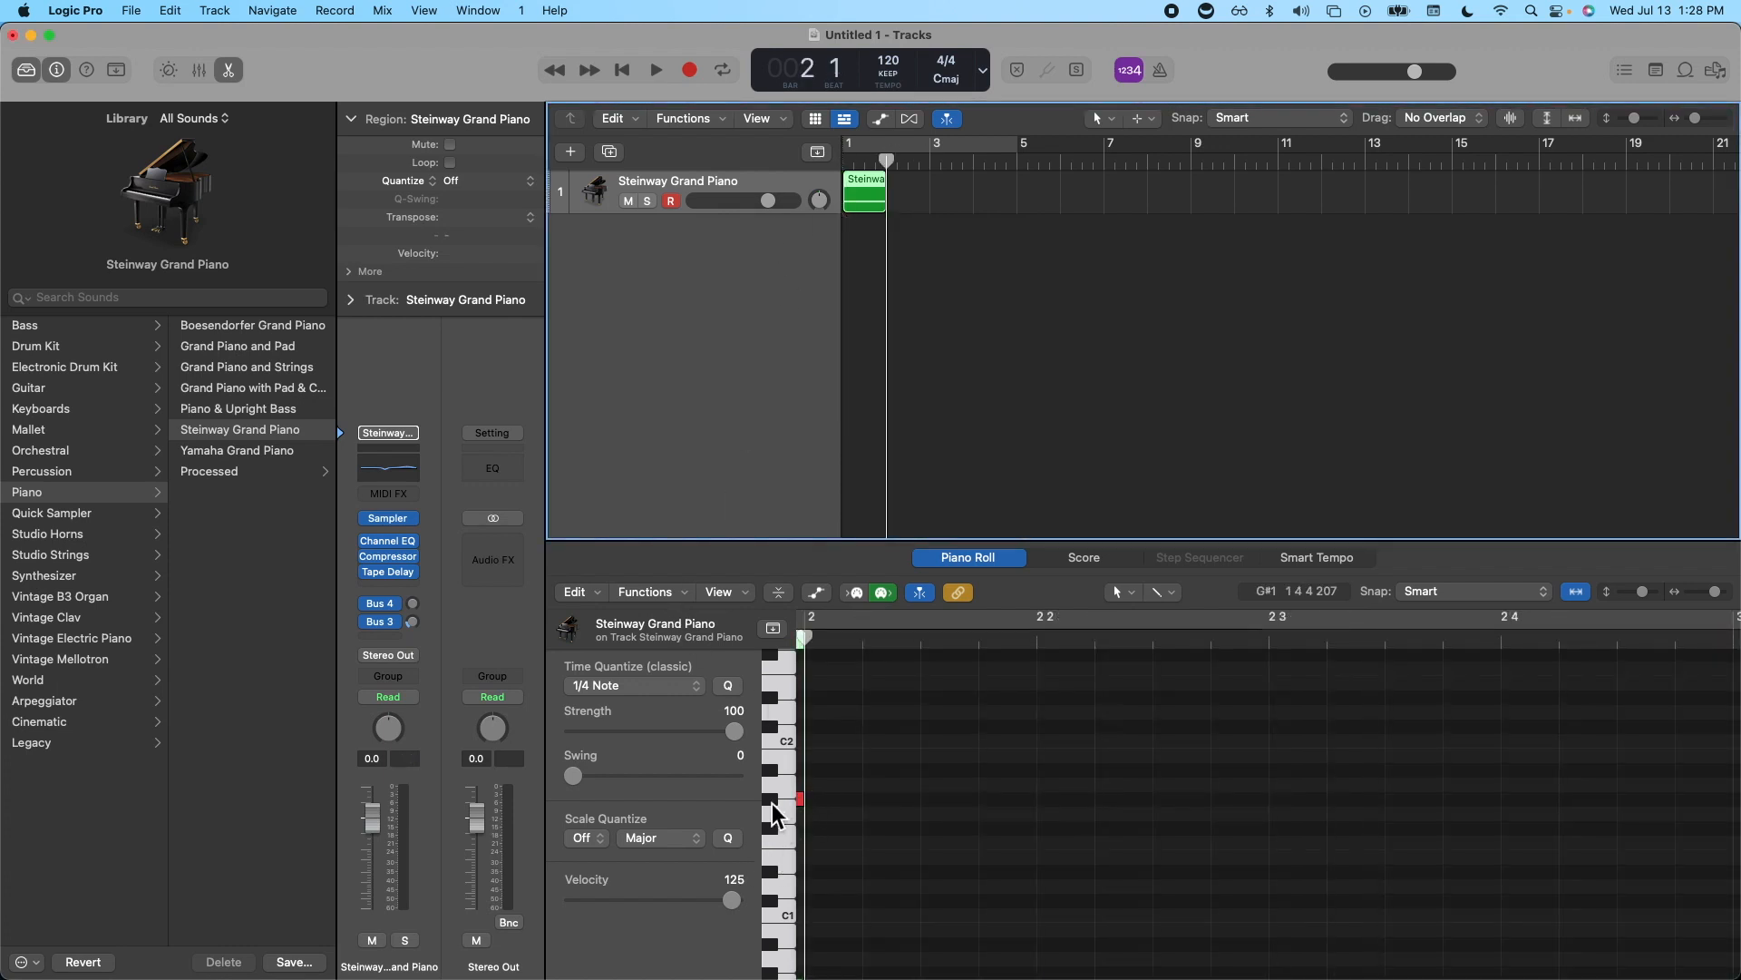
# In Finder, browse the Mac drive to Library > Application Support > Logic and expand the Samples folder
pyautogui.moveTo(774, 803)
pyautogui.moveTo(301, 87); pyautogui.dragTo(324, 571)
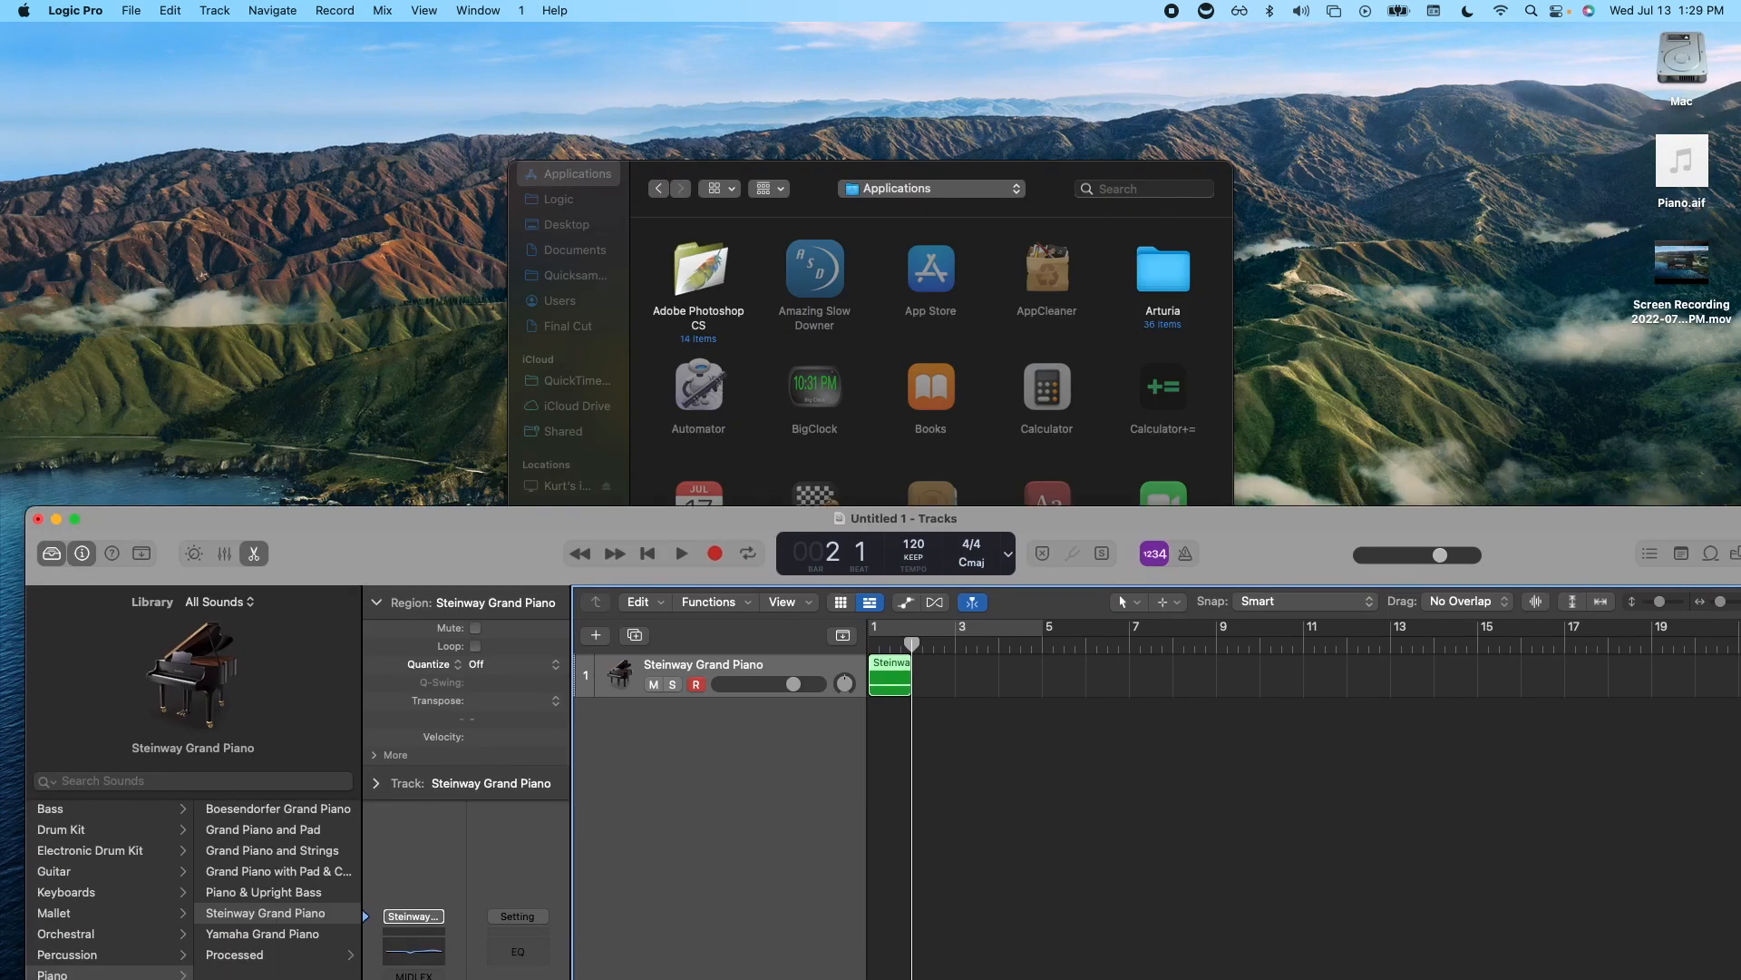
pyautogui.doubleClick(1689, 65)
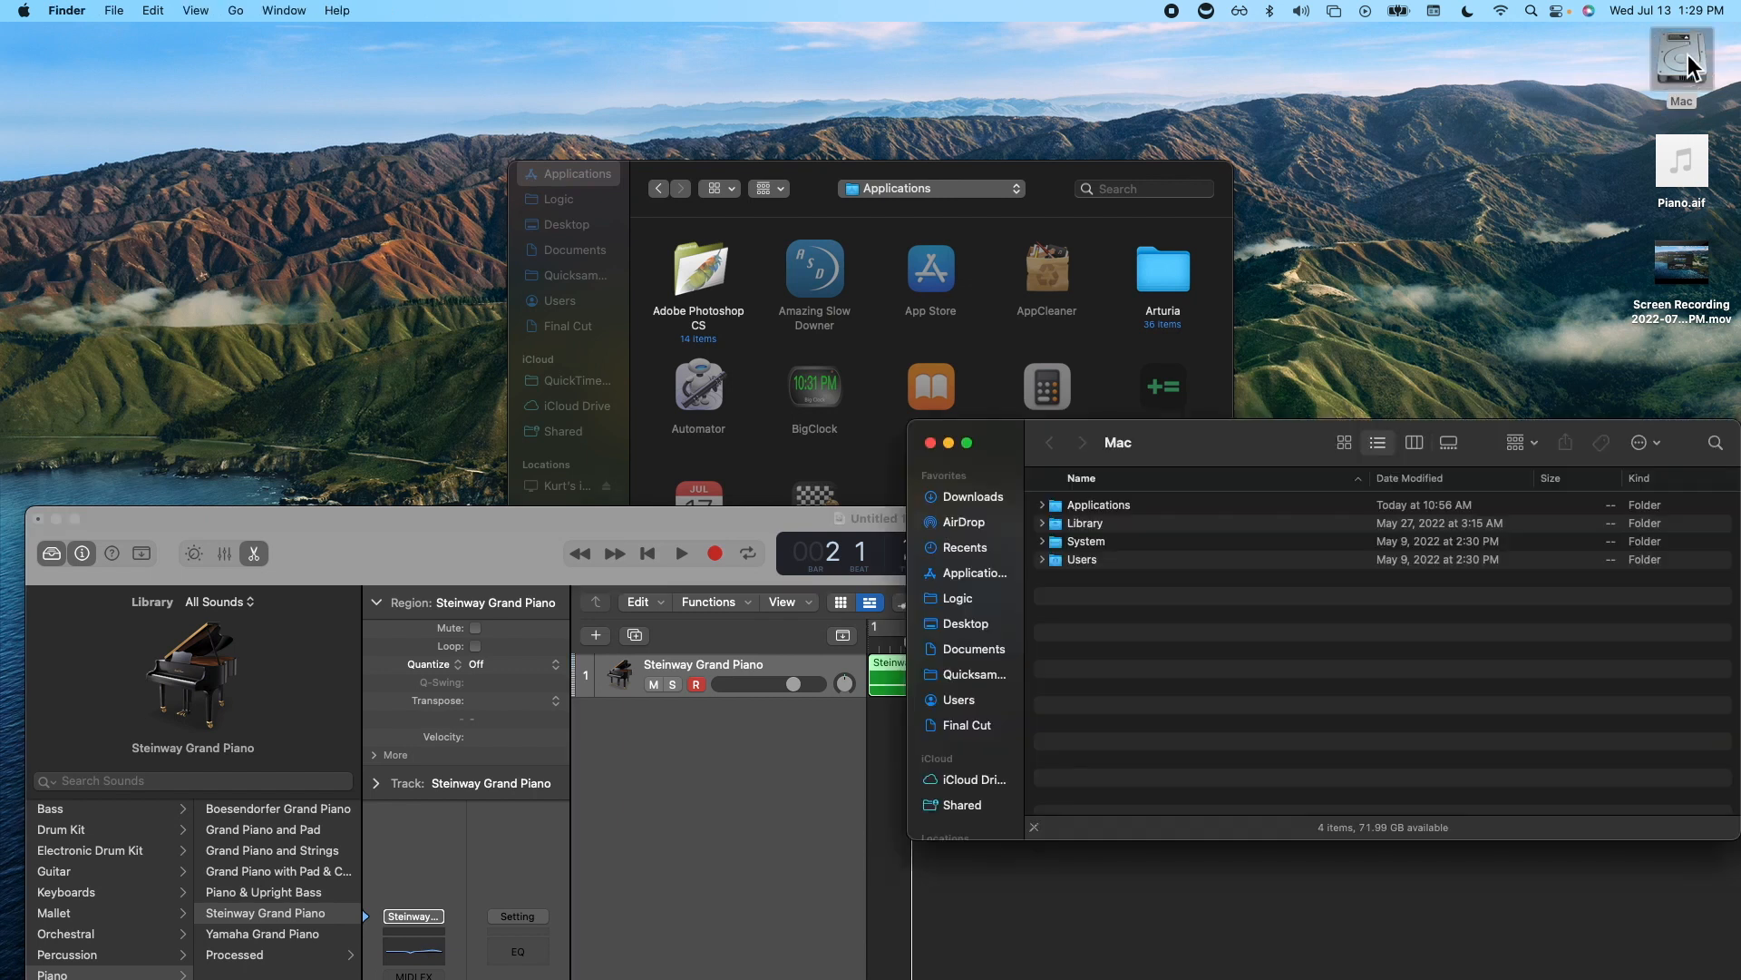
pyautogui.moveTo(1012, 446); pyautogui.dragTo(482, 360)
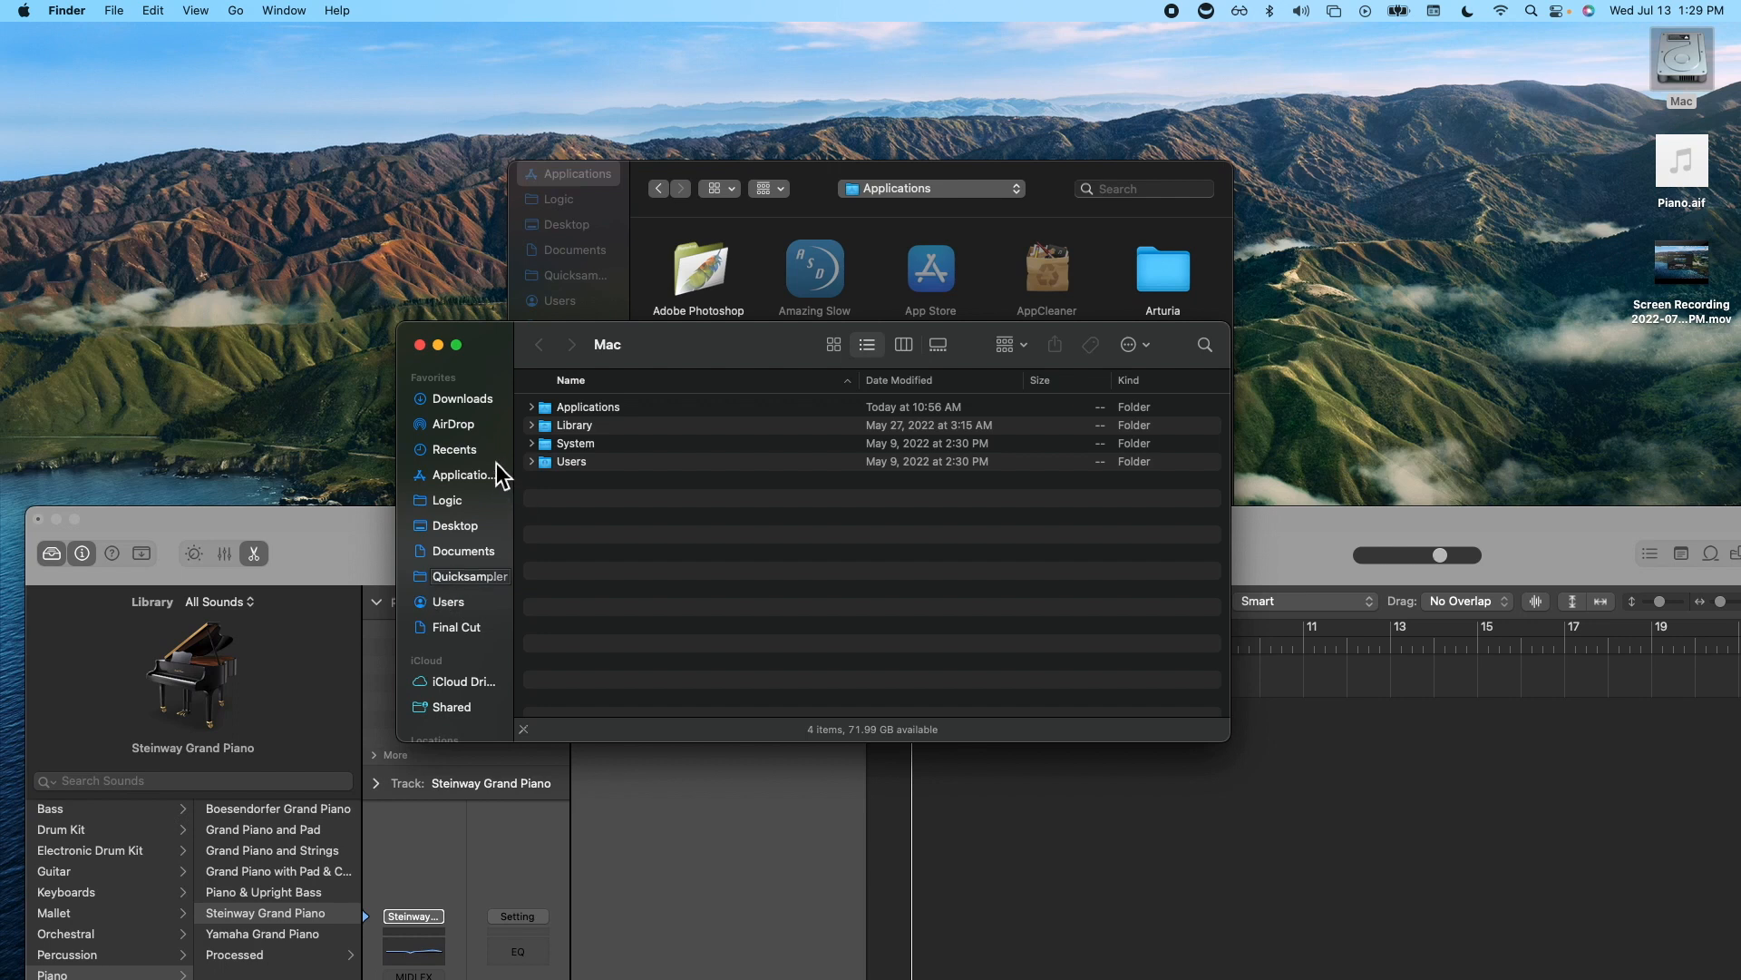
pyautogui.doubleClick(568, 429)
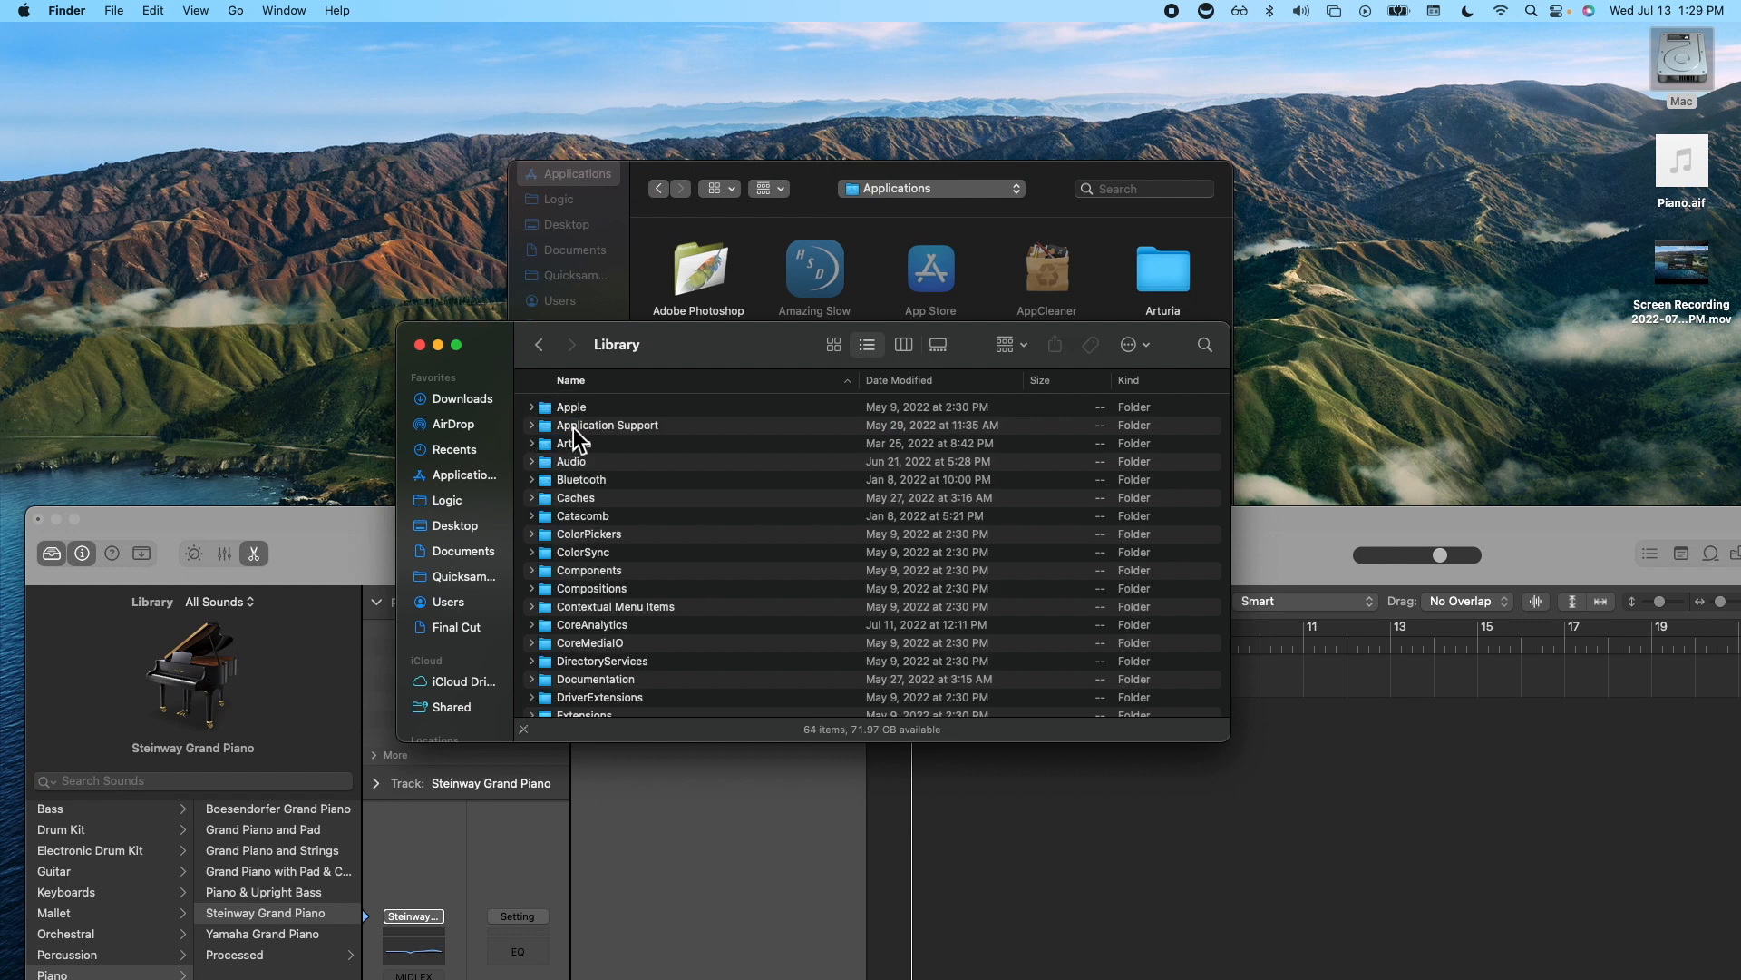
pyautogui.doubleClick(579, 427)
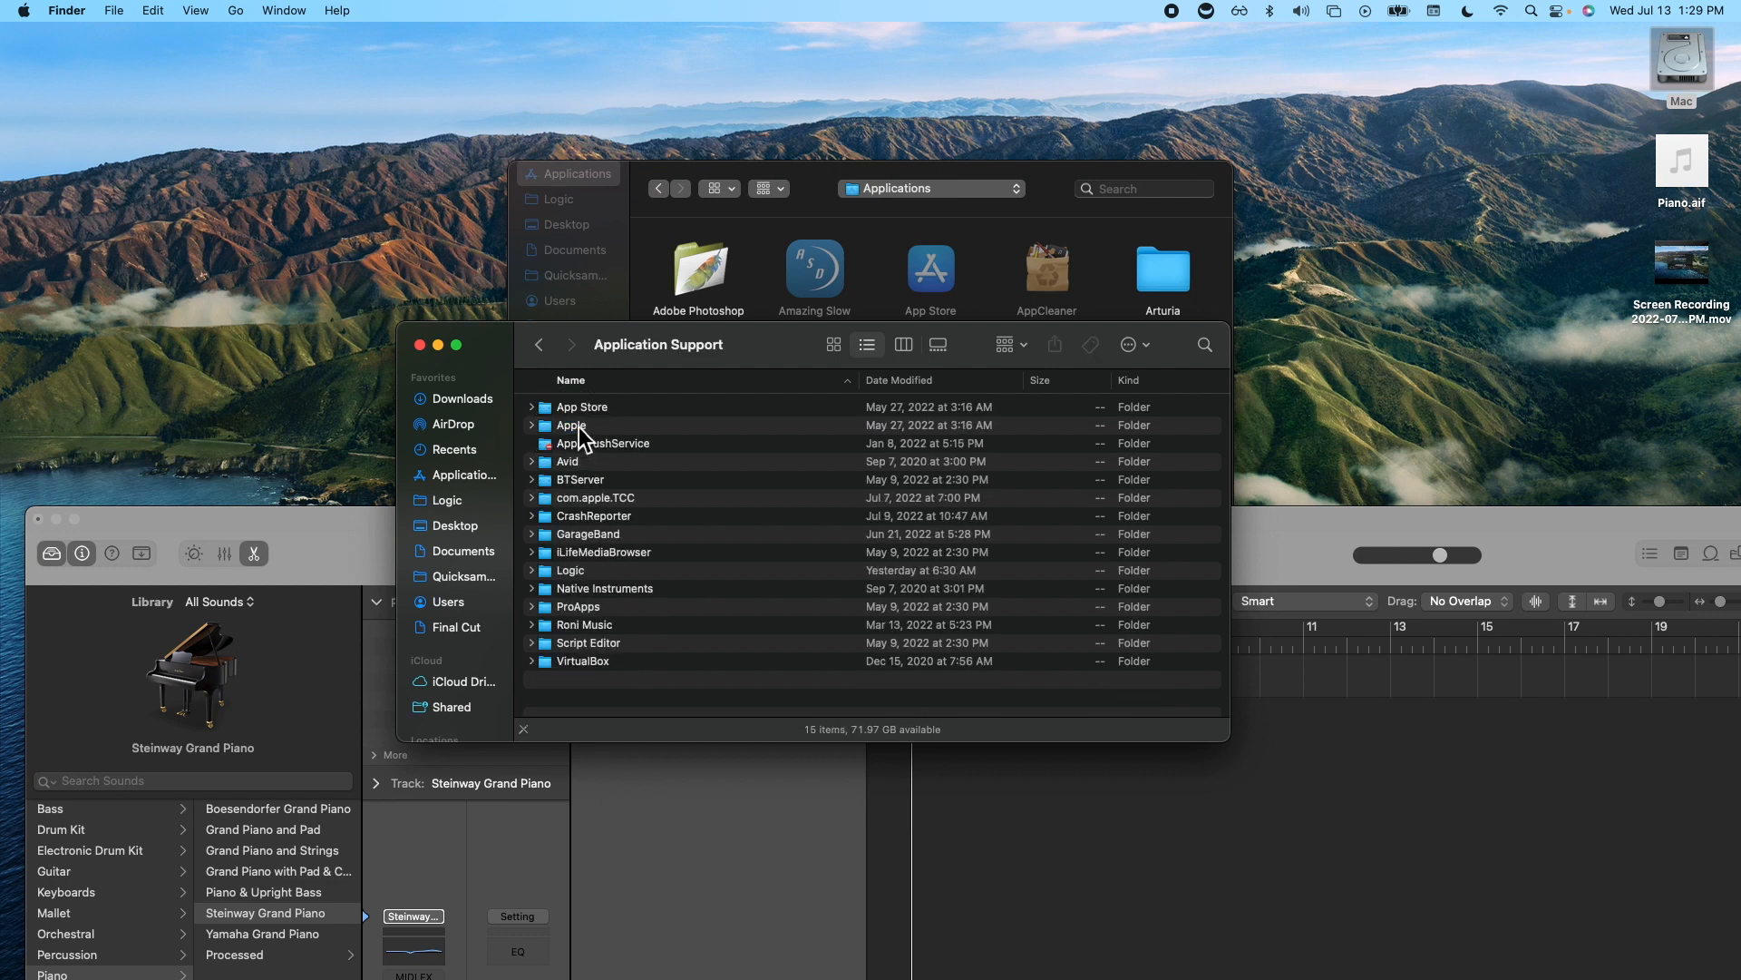
pyautogui.doubleClick(571, 571)
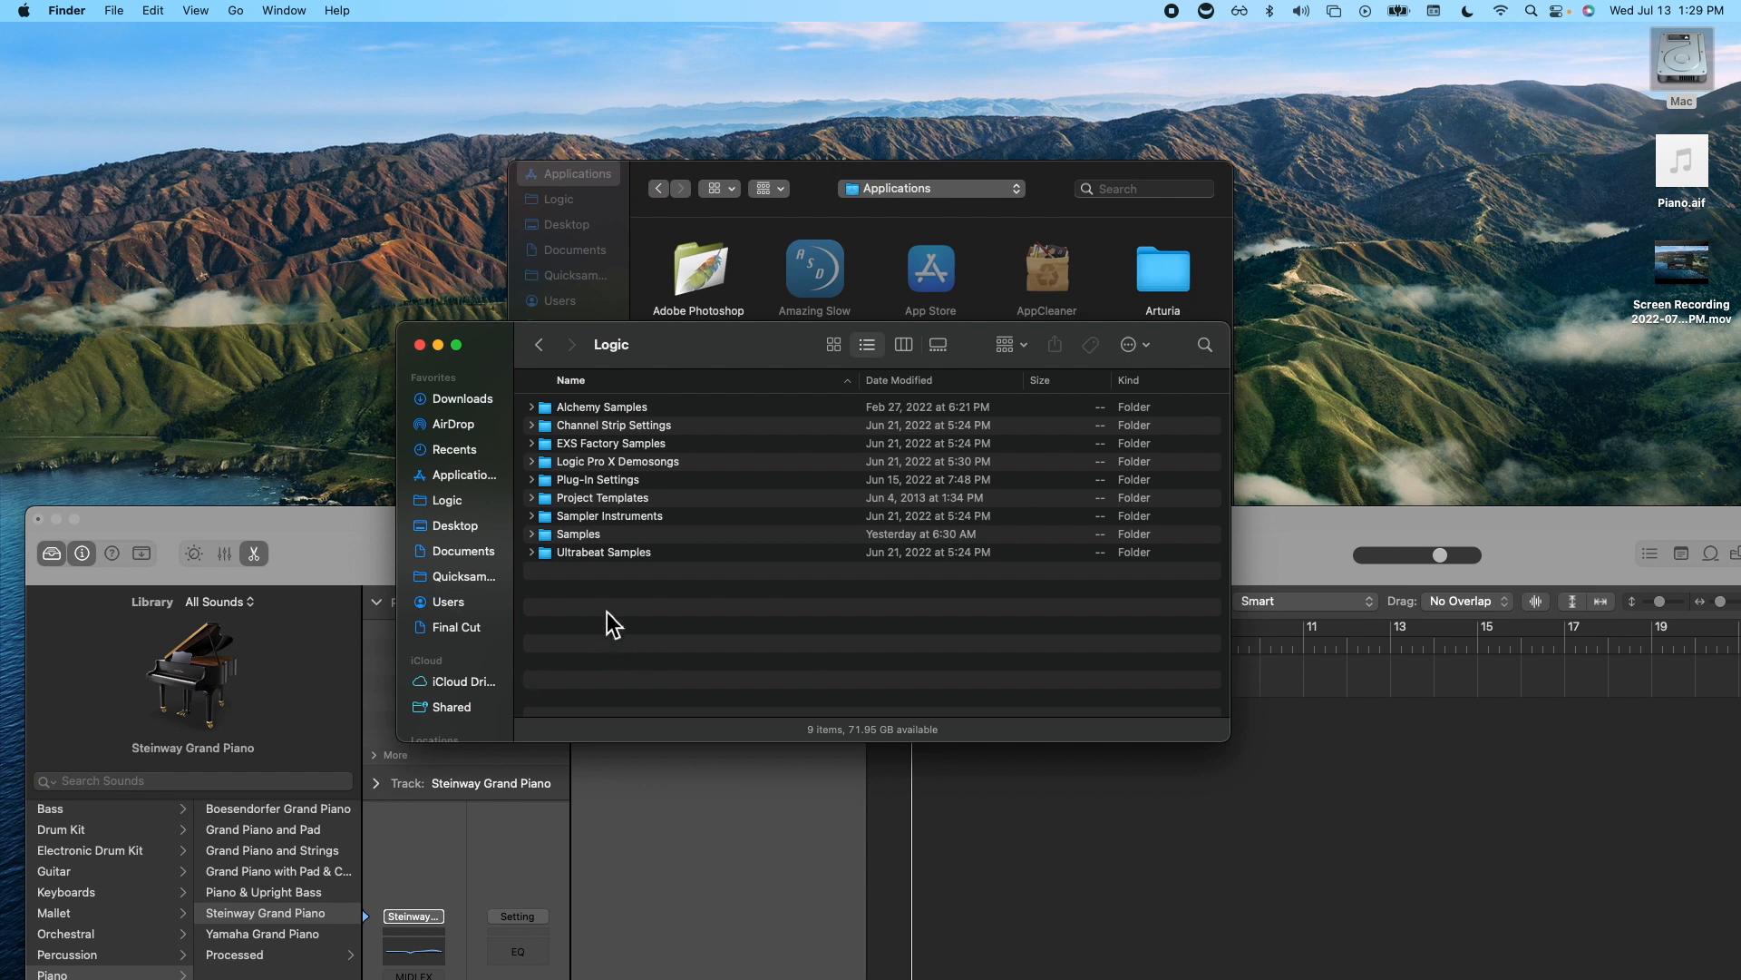
pyautogui.click(533, 536)
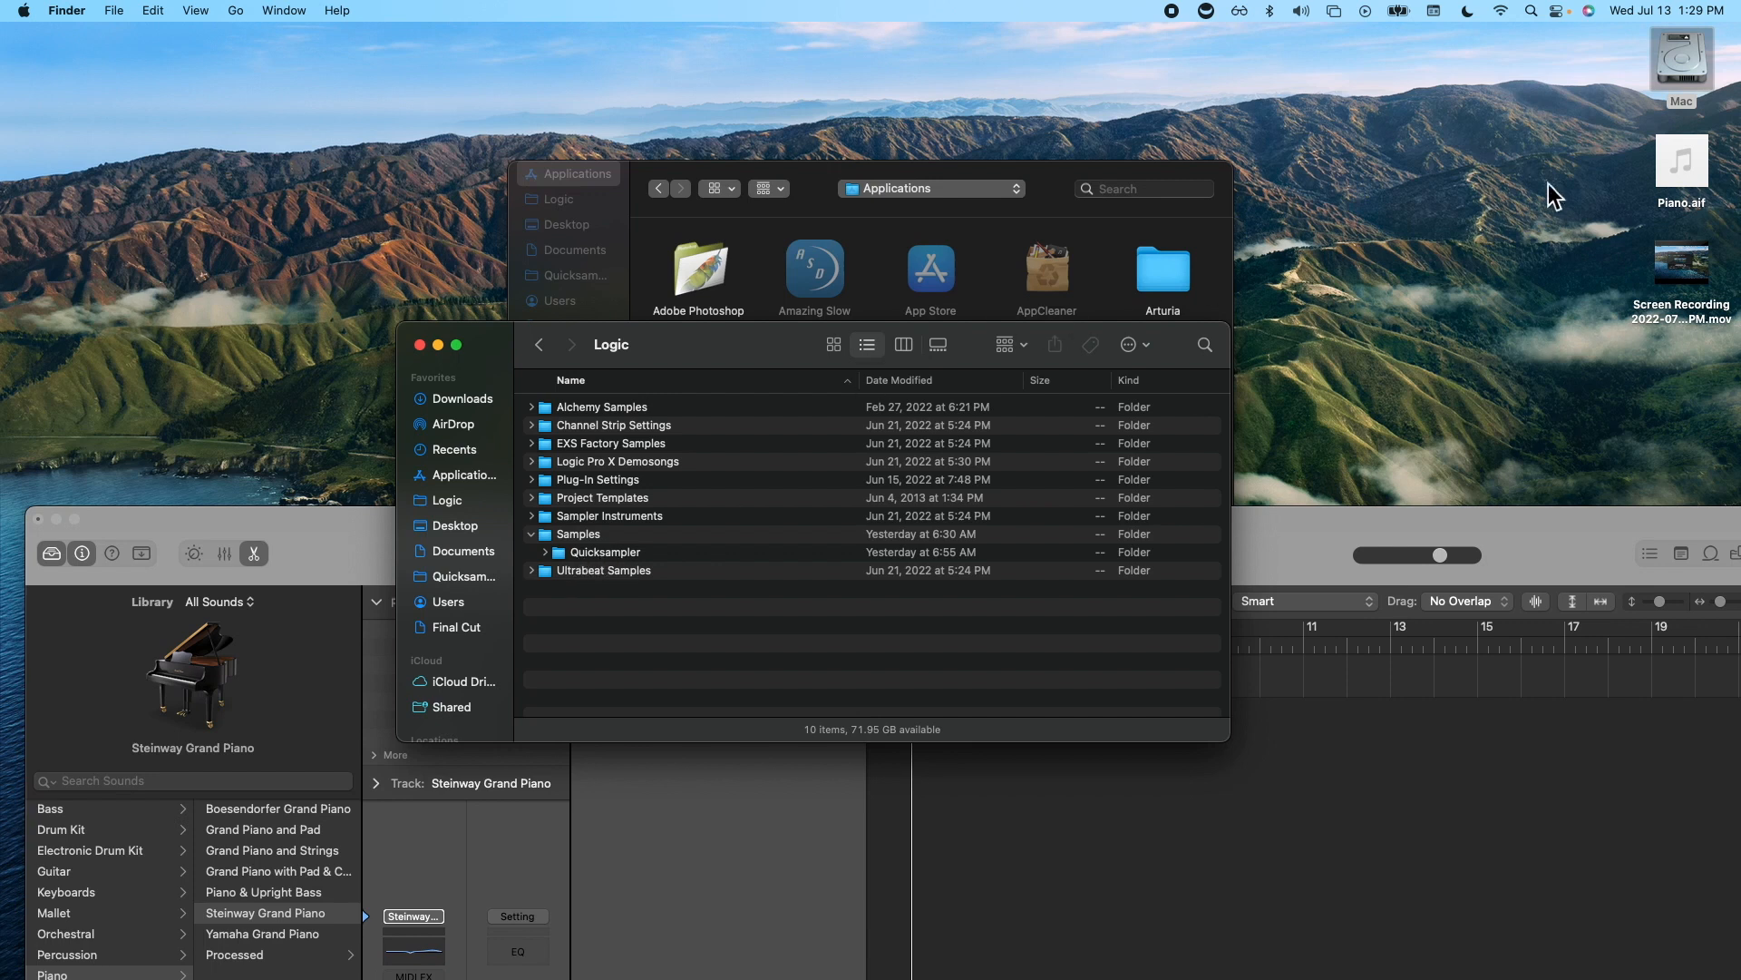
# Move Piano.aif from the Desktop into the Quicksampler folder under Samples and close the Finder window
pyautogui.moveTo(1676, 163)
pyautogui.moveTo(1676, 163); pyautogui.dragTo(619, 565)
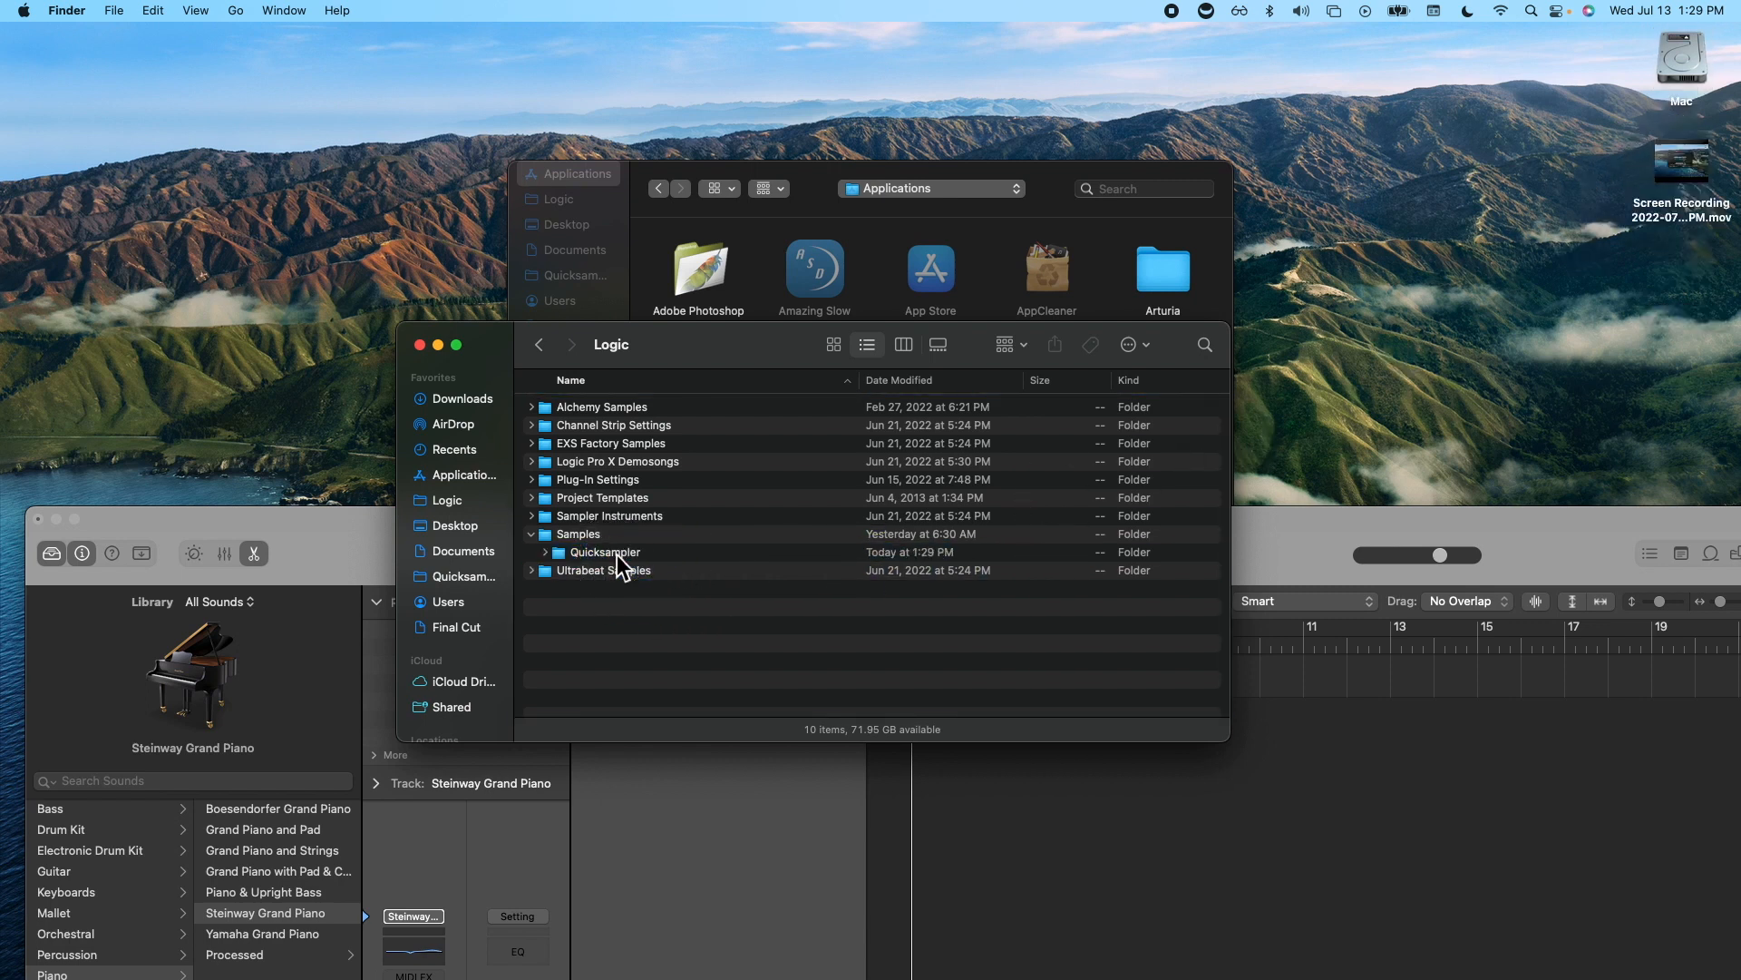
pyautogui.click(419, 345)
# Bring the Logic Pro window back into full view and replace the piano track's Sampler instrument with Apple's AUSampler
pyautogui.moveTo(405, 515); pyautogui.dragTo(385, 56)
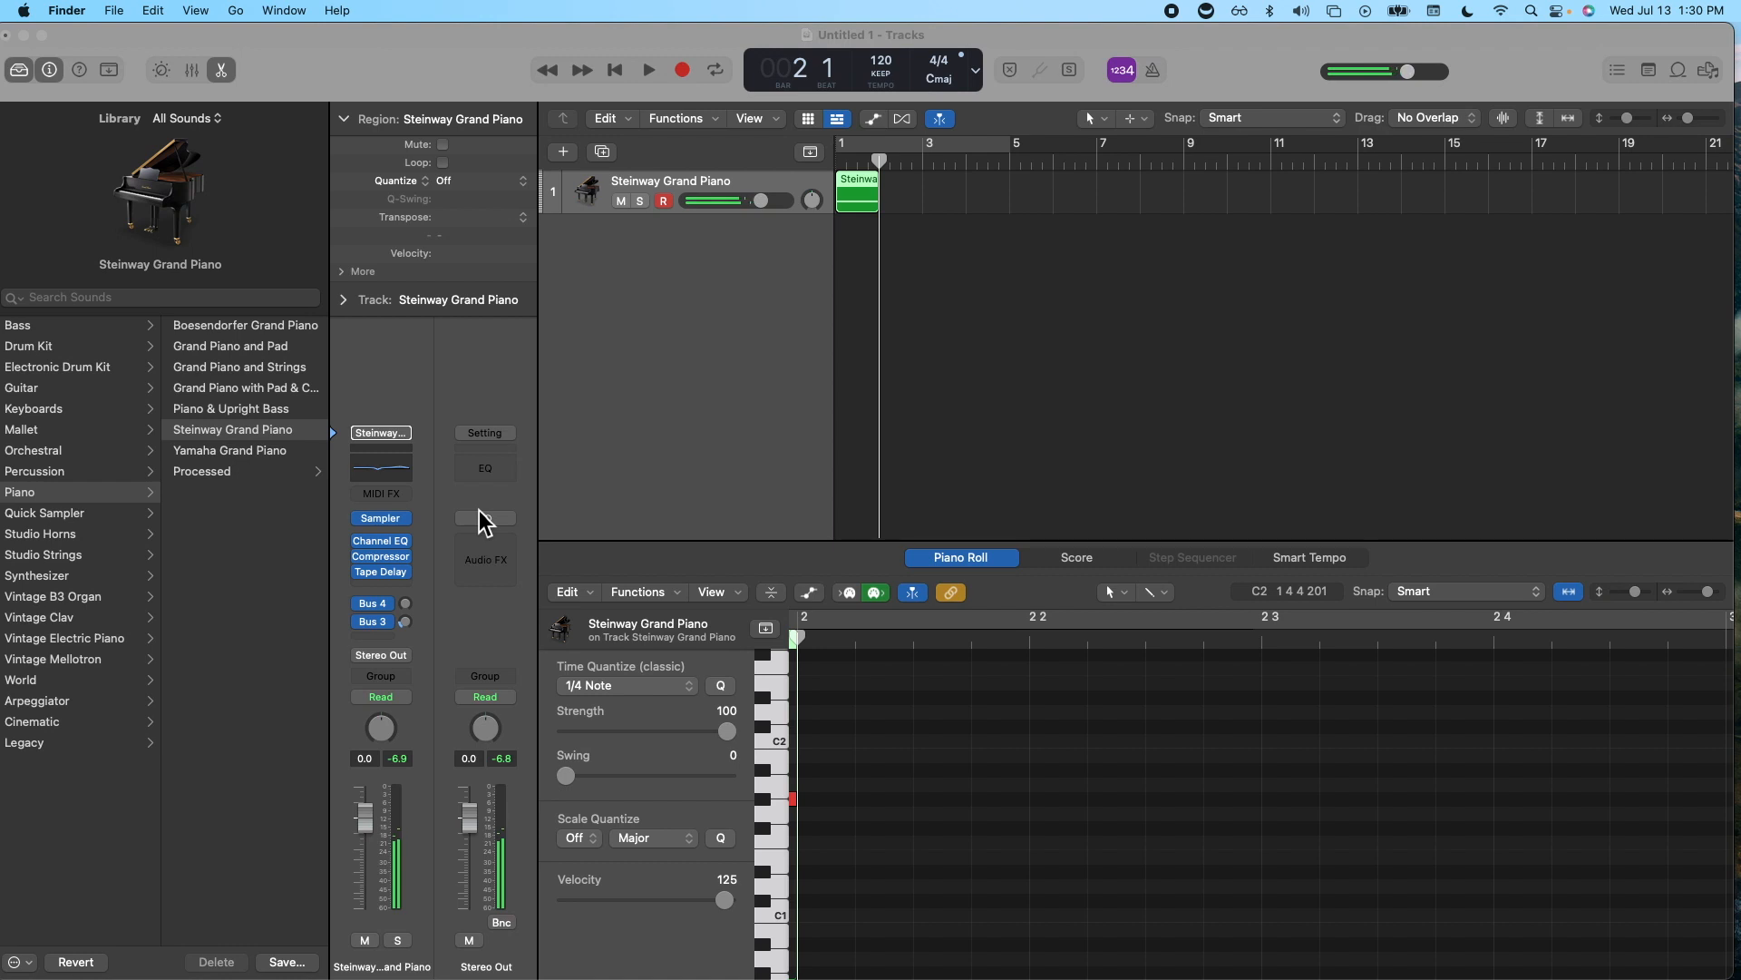
pyautogui.click(410, 520)
pyautogui.moveTo(412, 521)
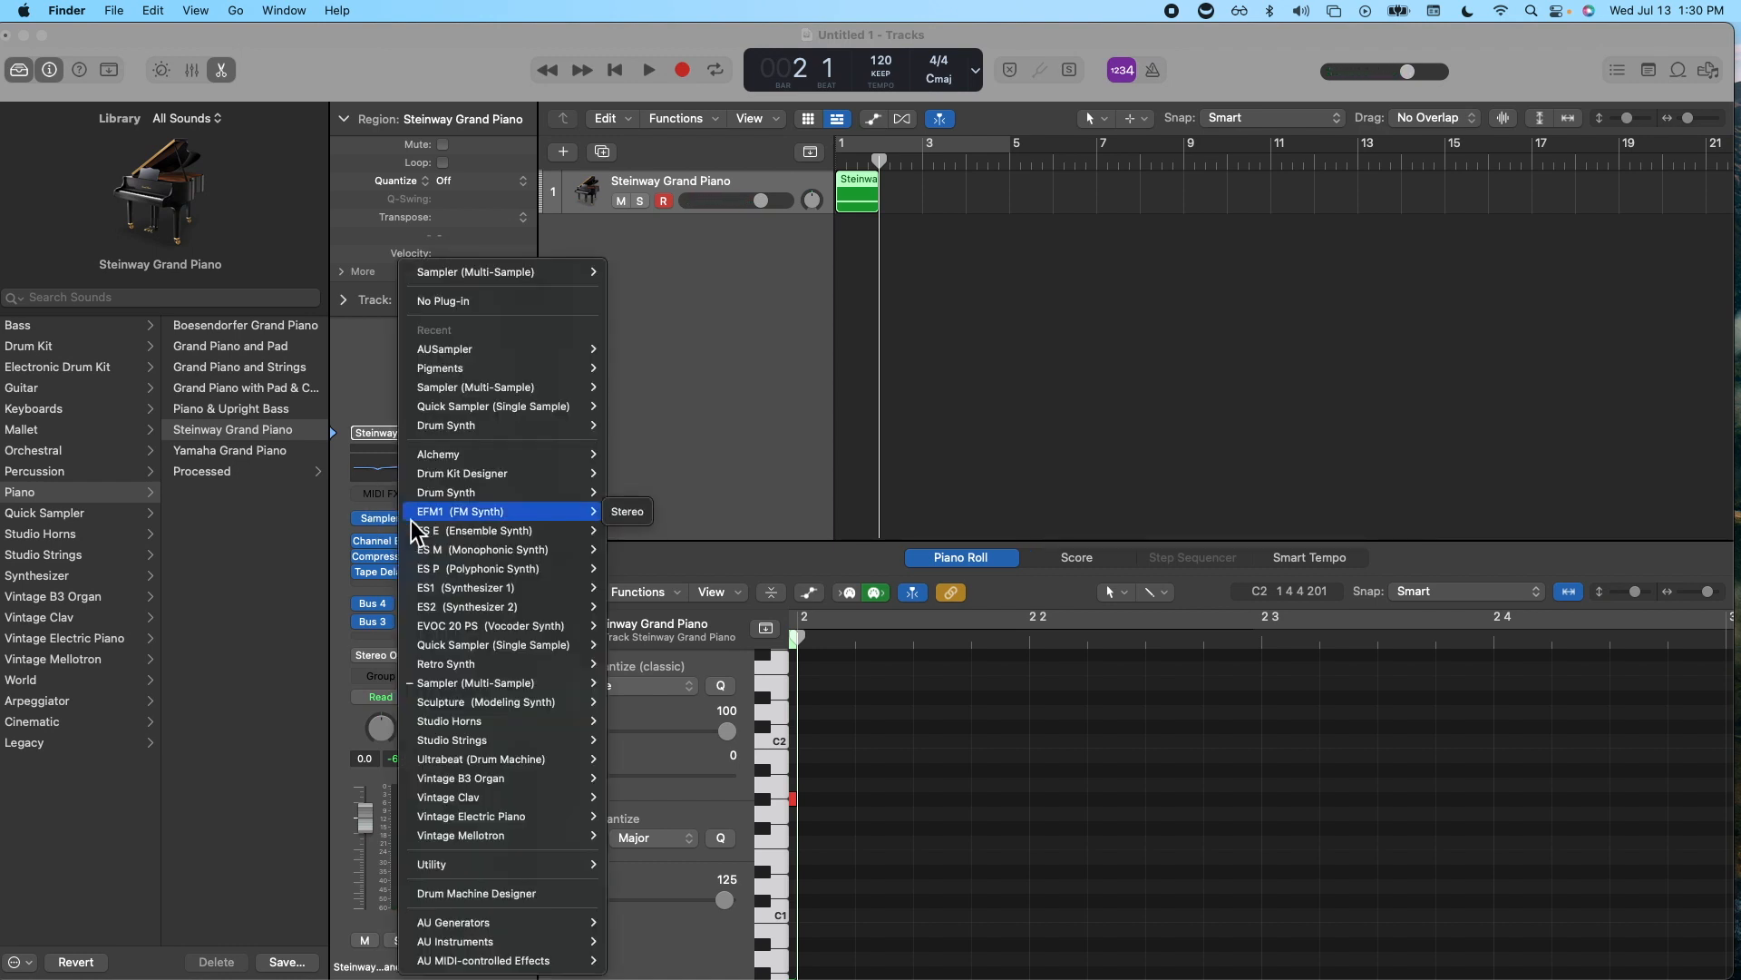
pyautogui.moveTo(474, 943)
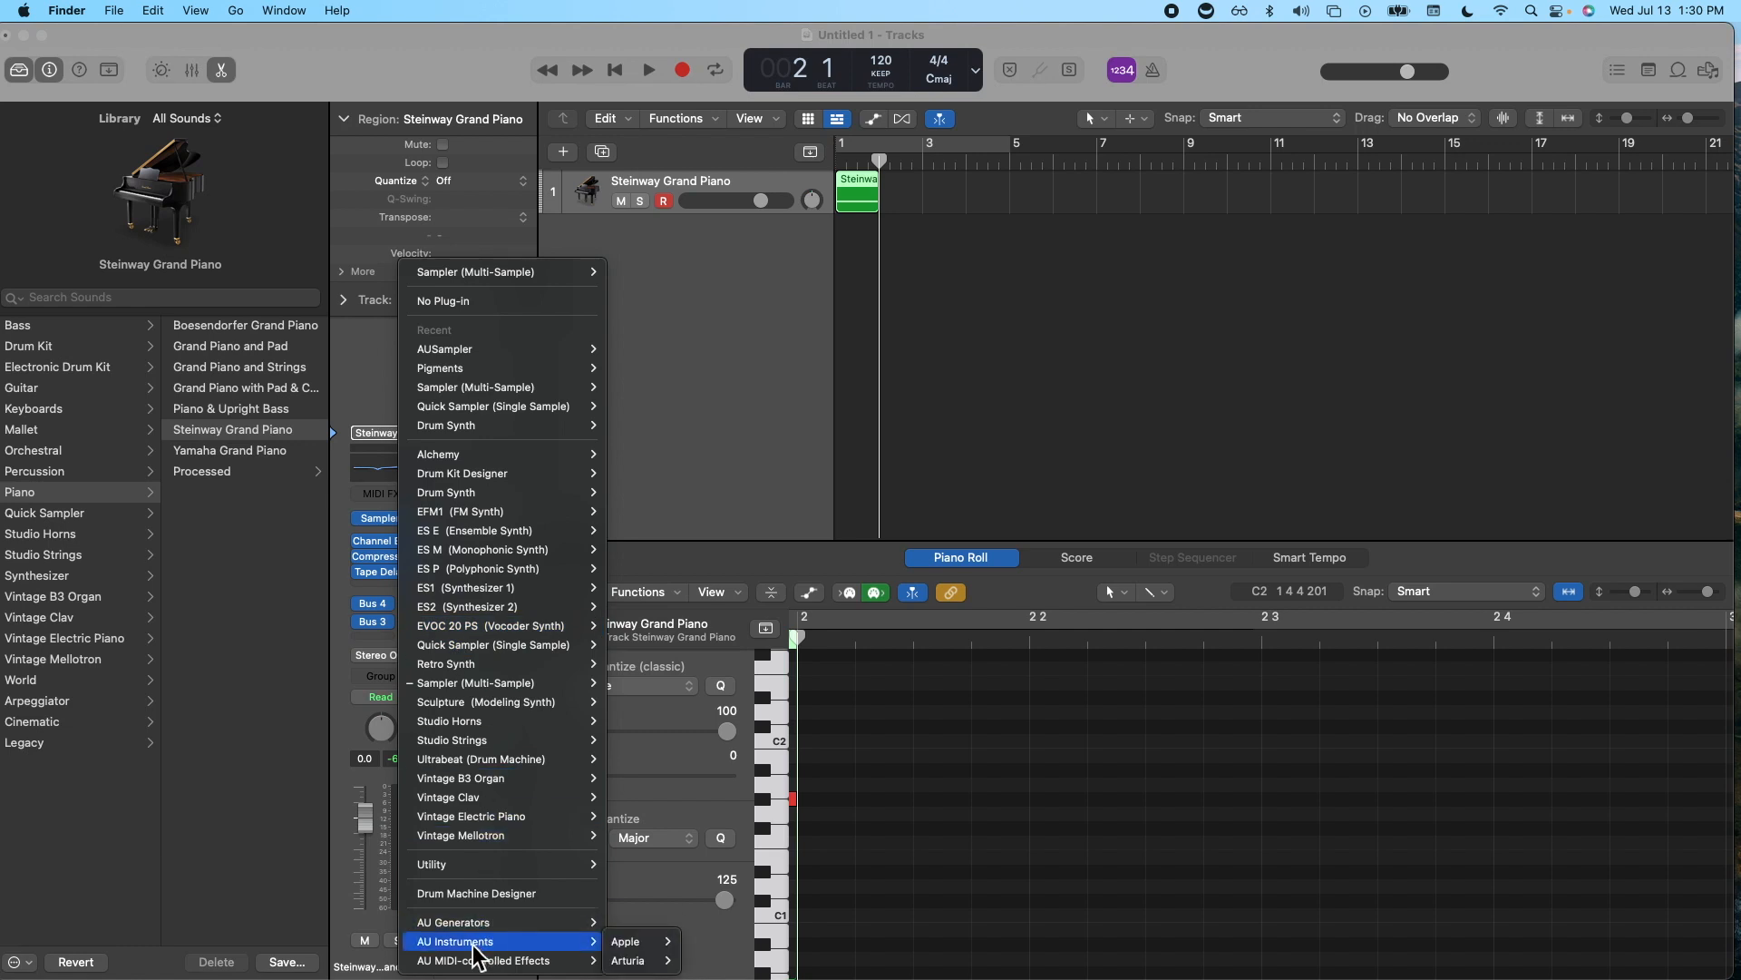
pyautogui.moveTo(643, 943)
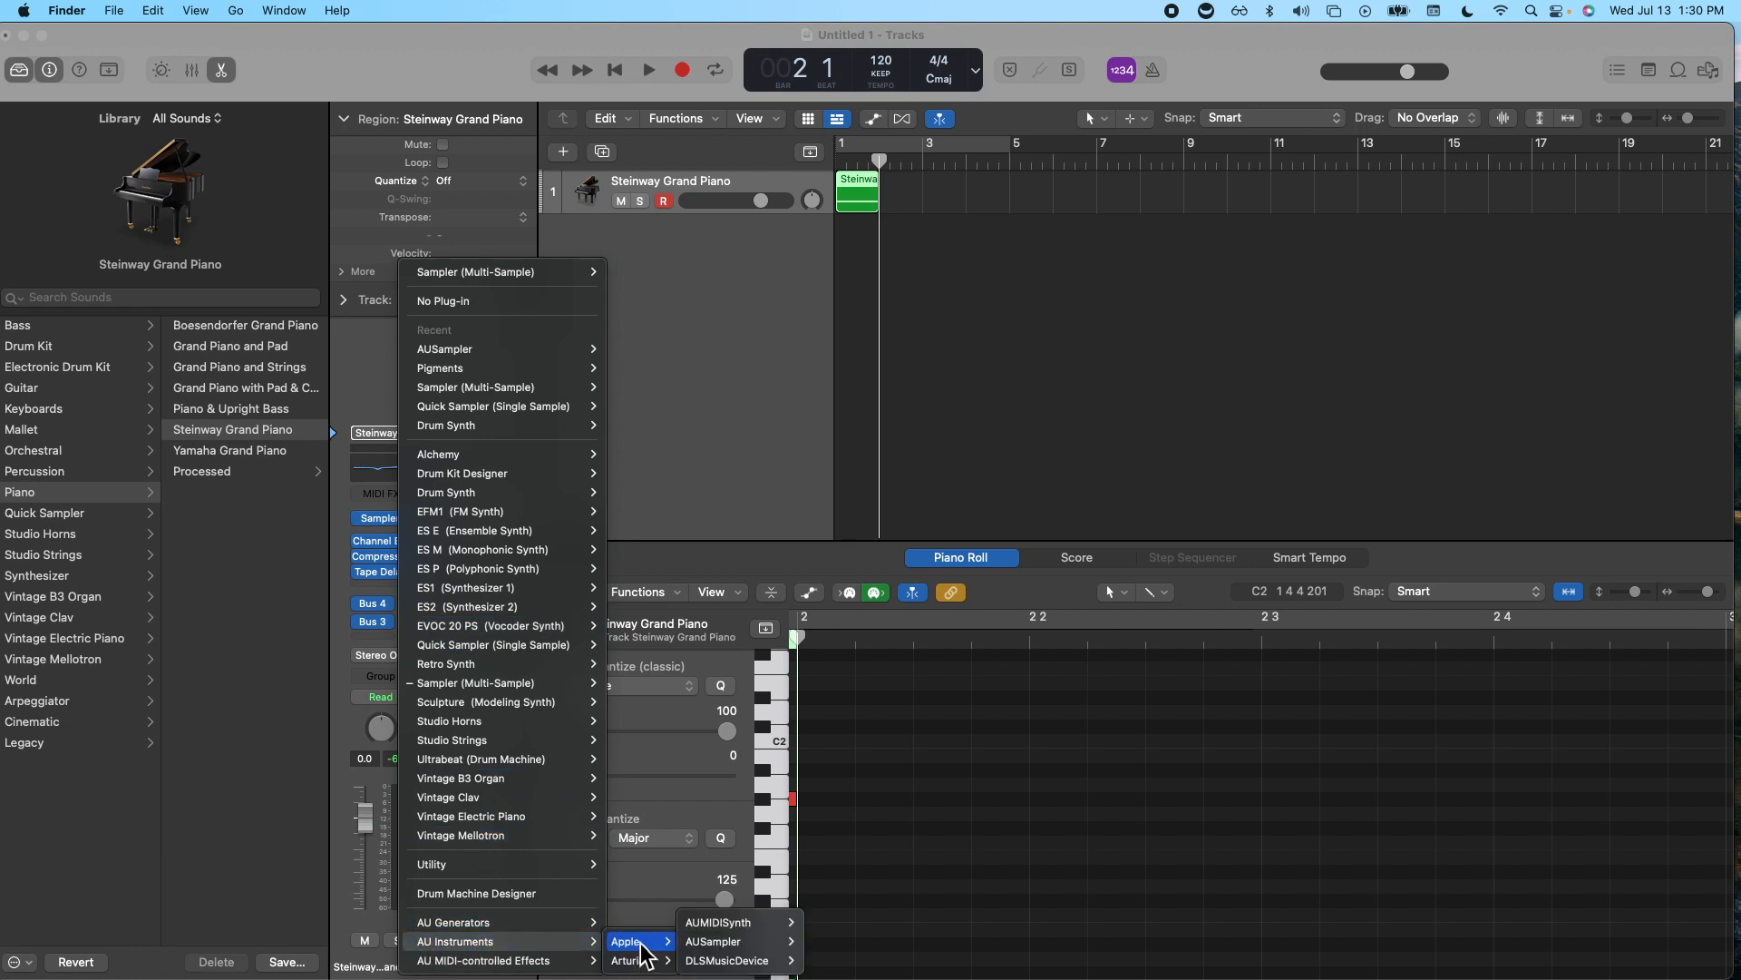
pyautogui.moveTo(717, 952)
pyautogui.click(834, 906)
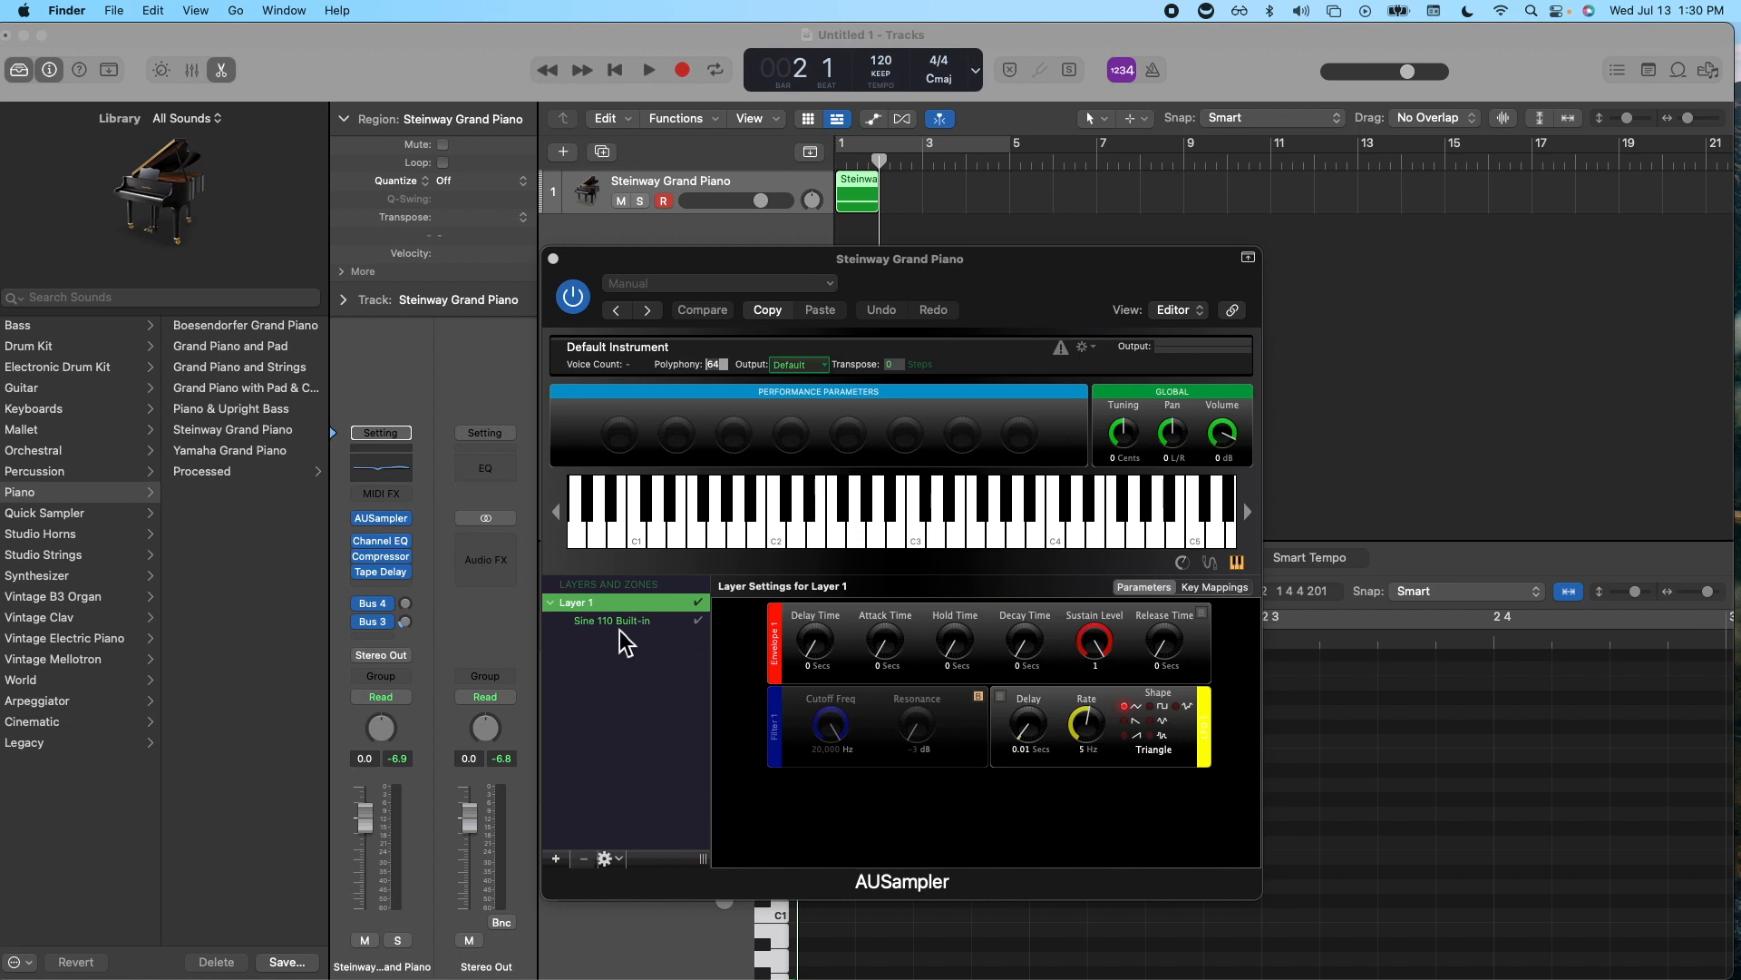
# Bypass the built-in Sine 110 zone under Layer 1 in AUSampler
pyautogui.click(700, 624)
pyautogui.click(700, 624)
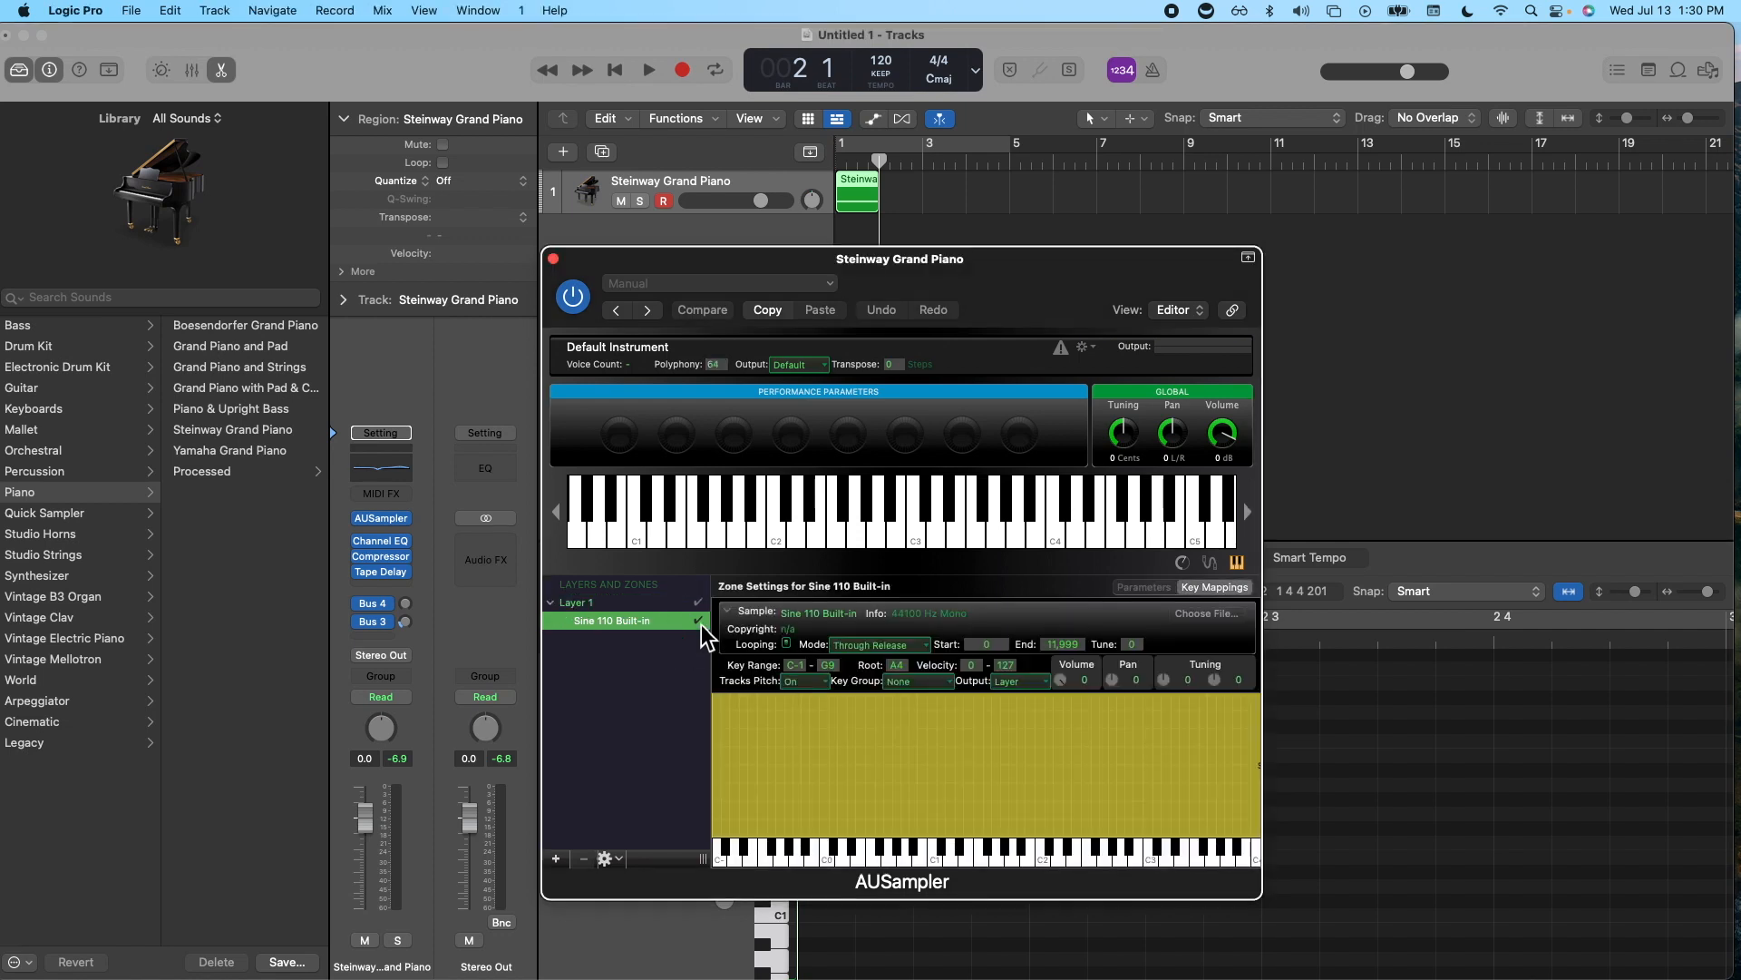
pyautogui.click(700, 622)
# Add the Piano.aif sample from the Quicksampler folder to Layer 1 of the AUSampler instrument
pyautogui.click(606, 859)
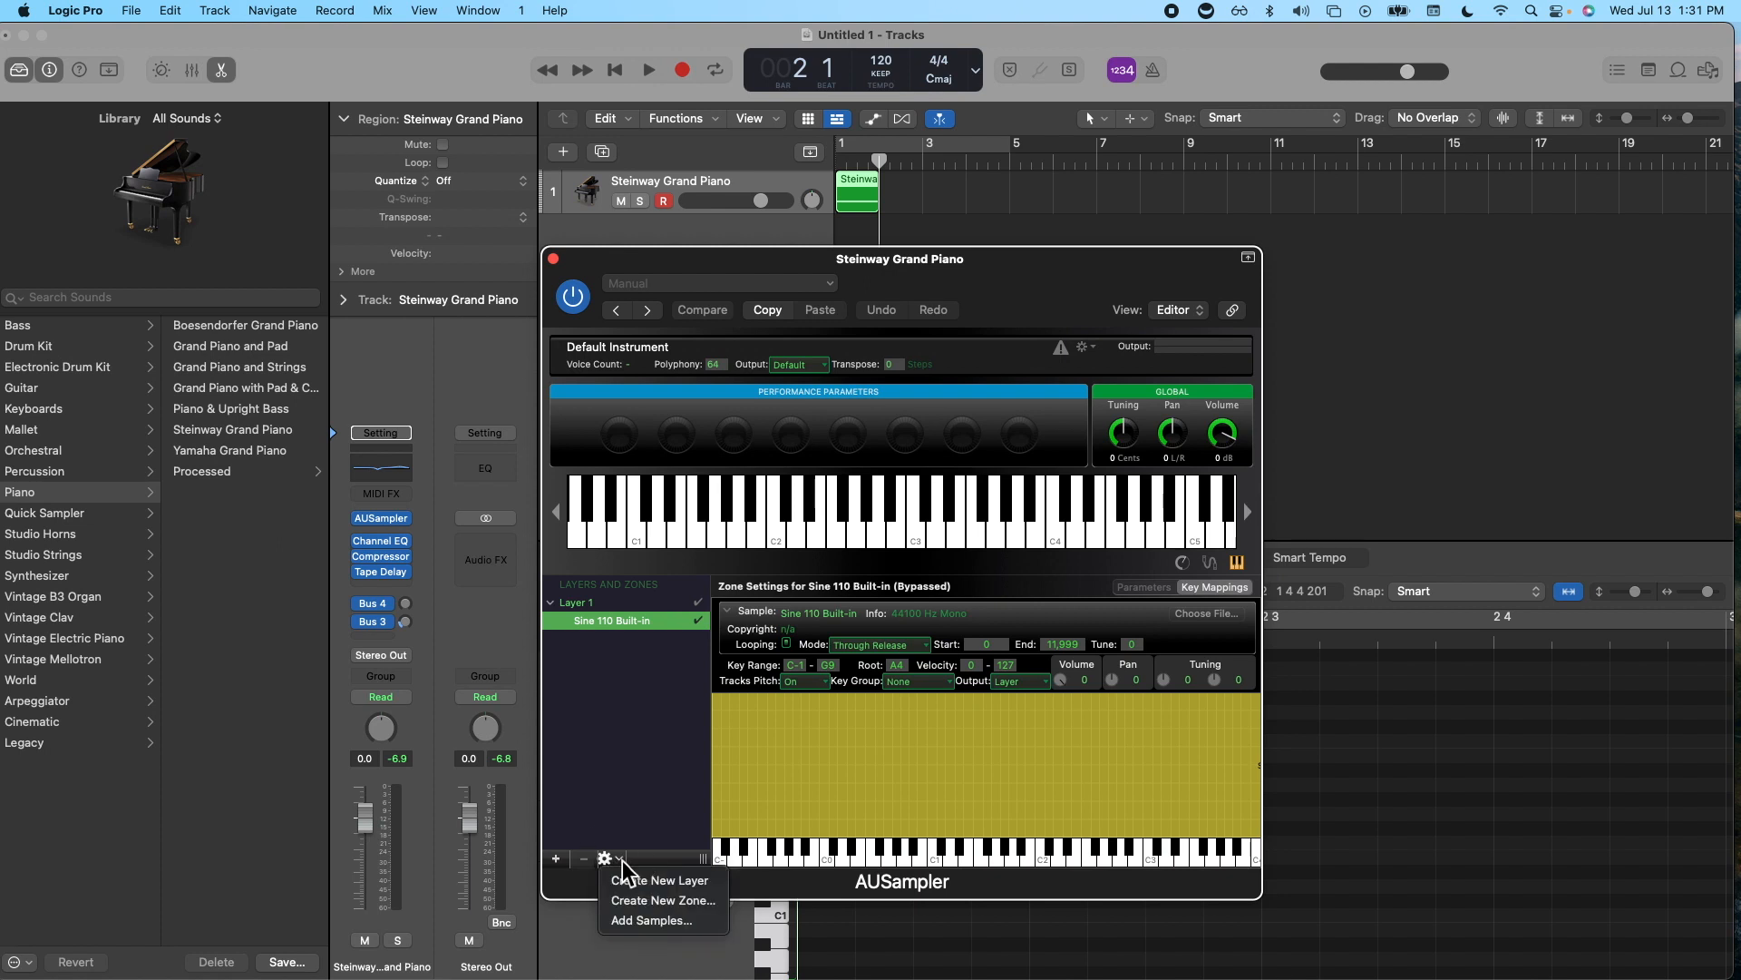
pyautogui.click(649, 920)
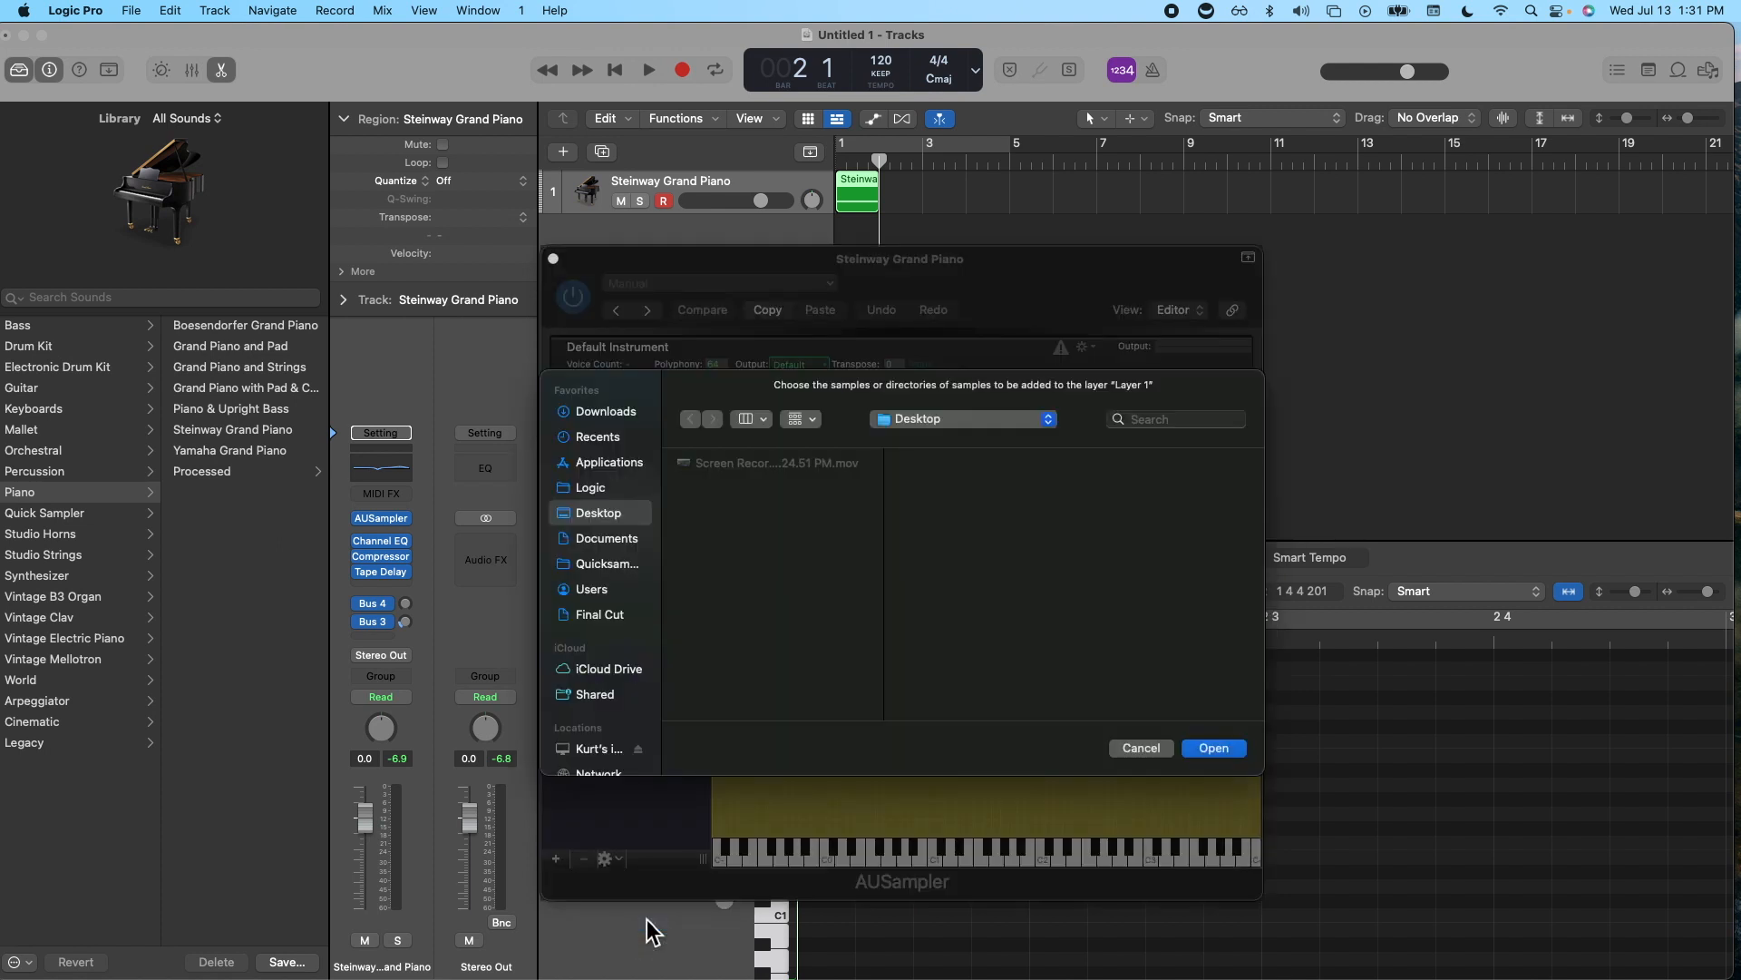
pyautogui.click(617, 564)
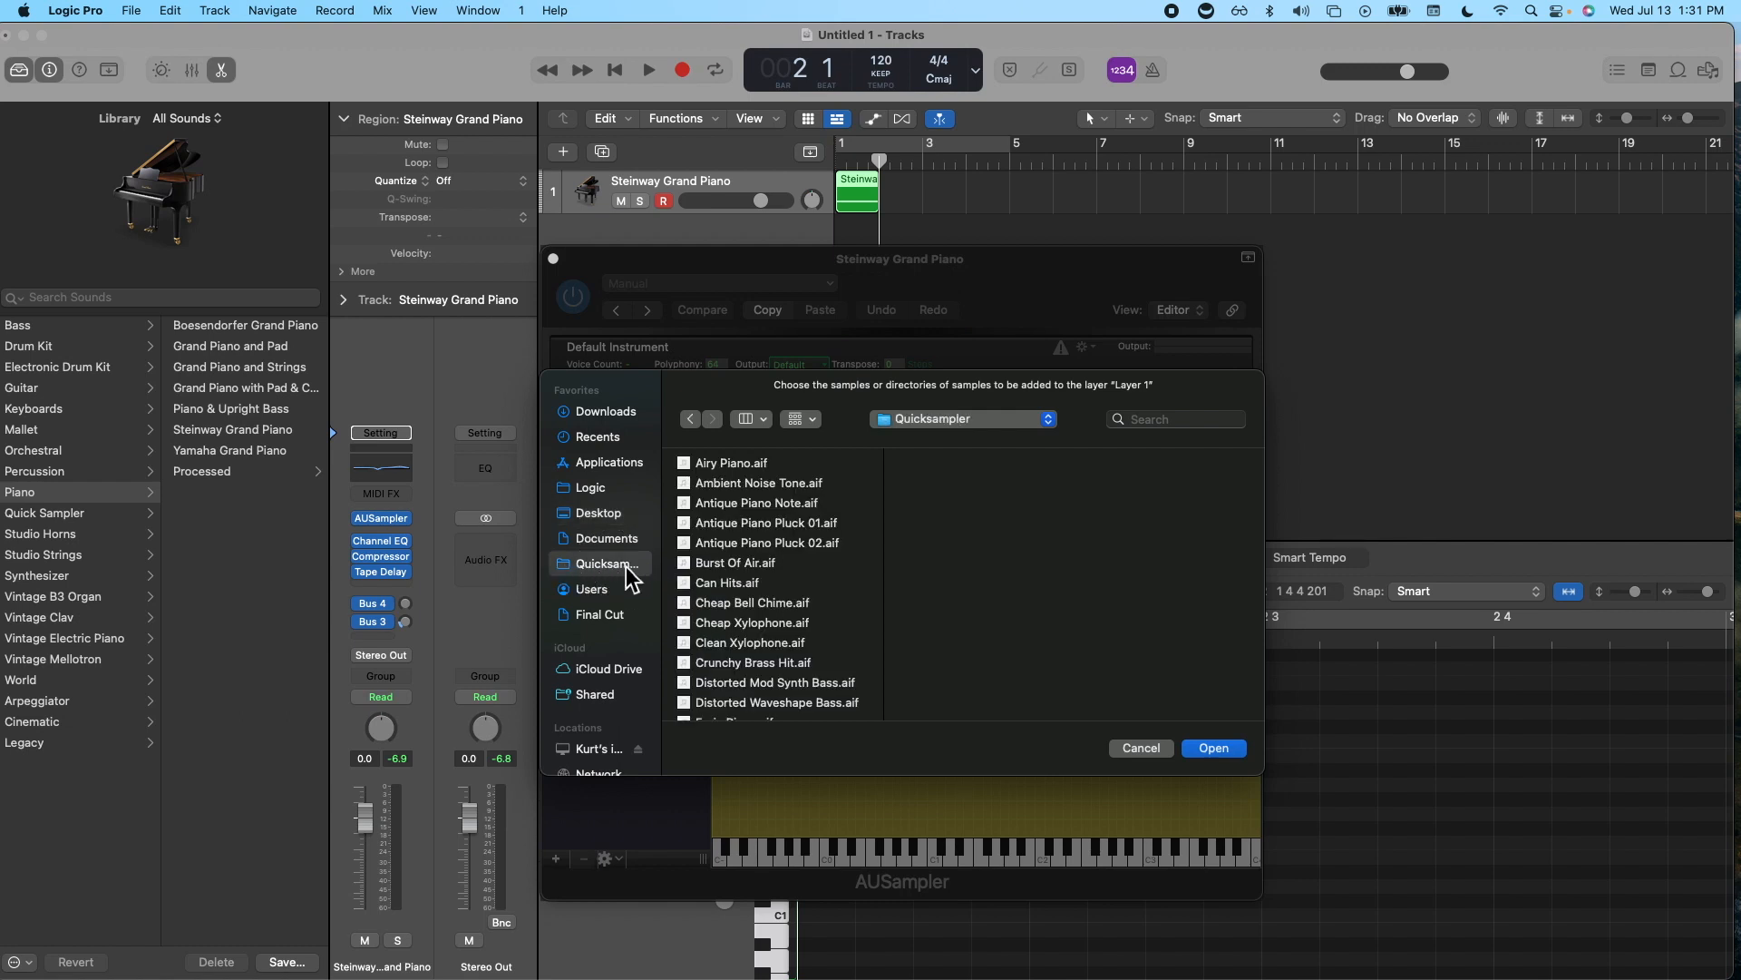
pyautogui.scroll(-8, 783, 613)
pyautogui.scroll(-8, 784, 612)
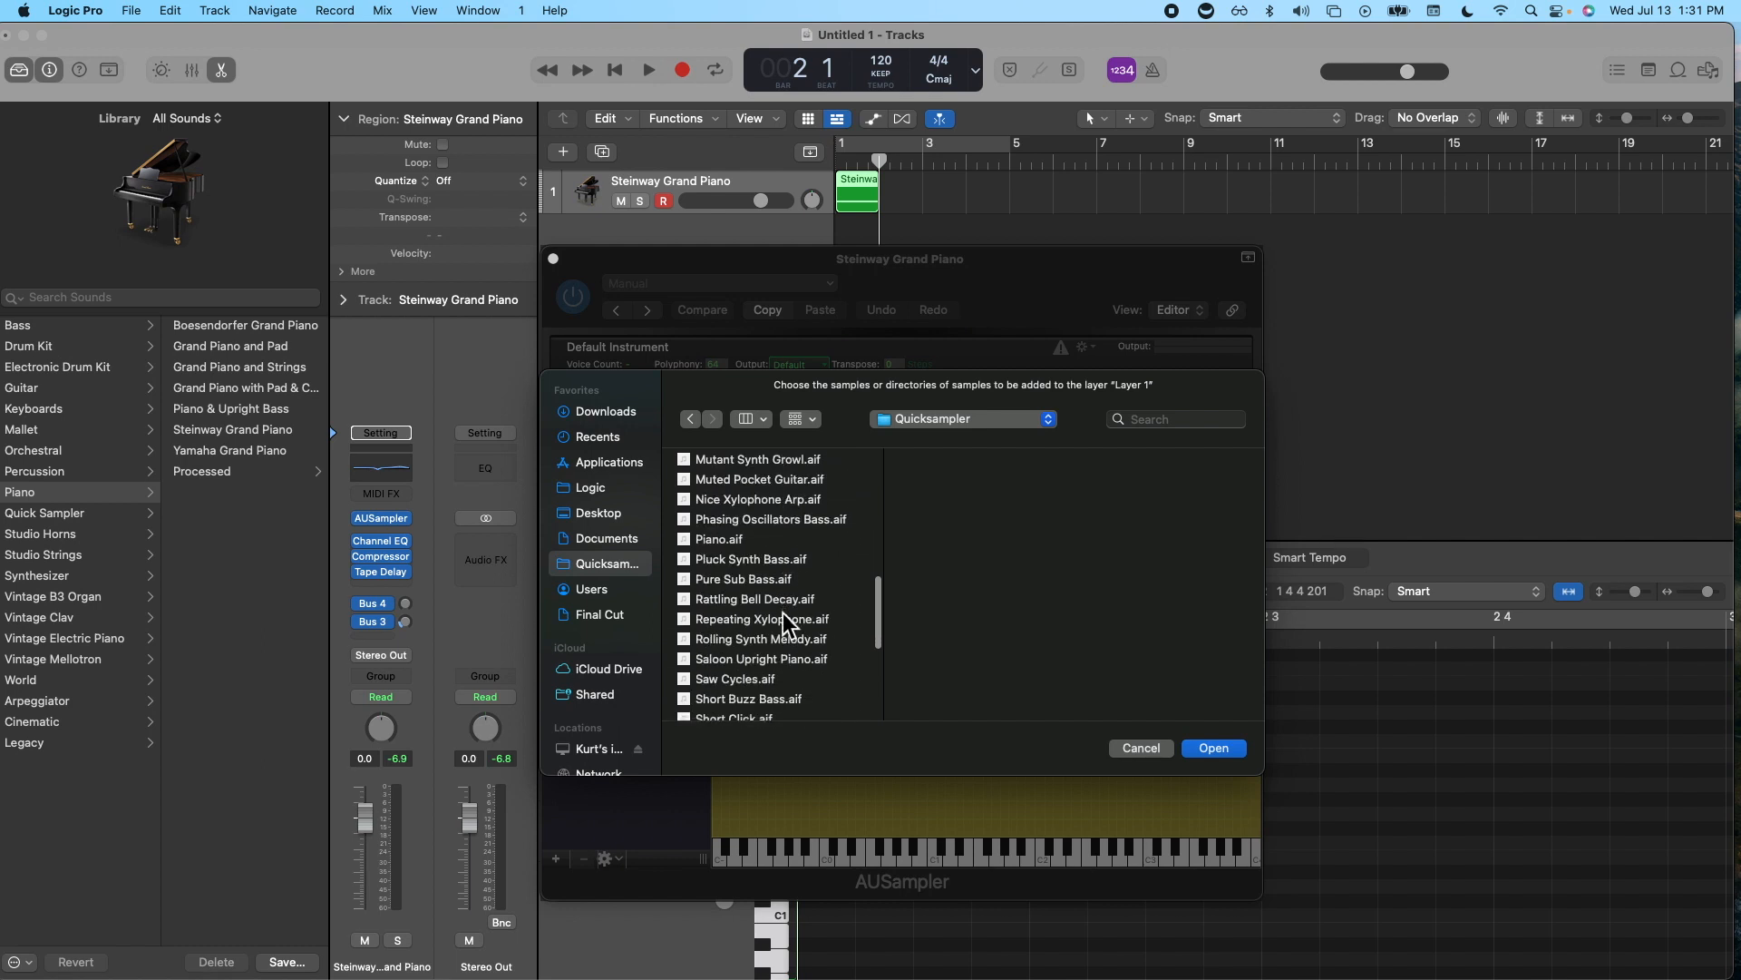
pyautogui.click(713, 543)
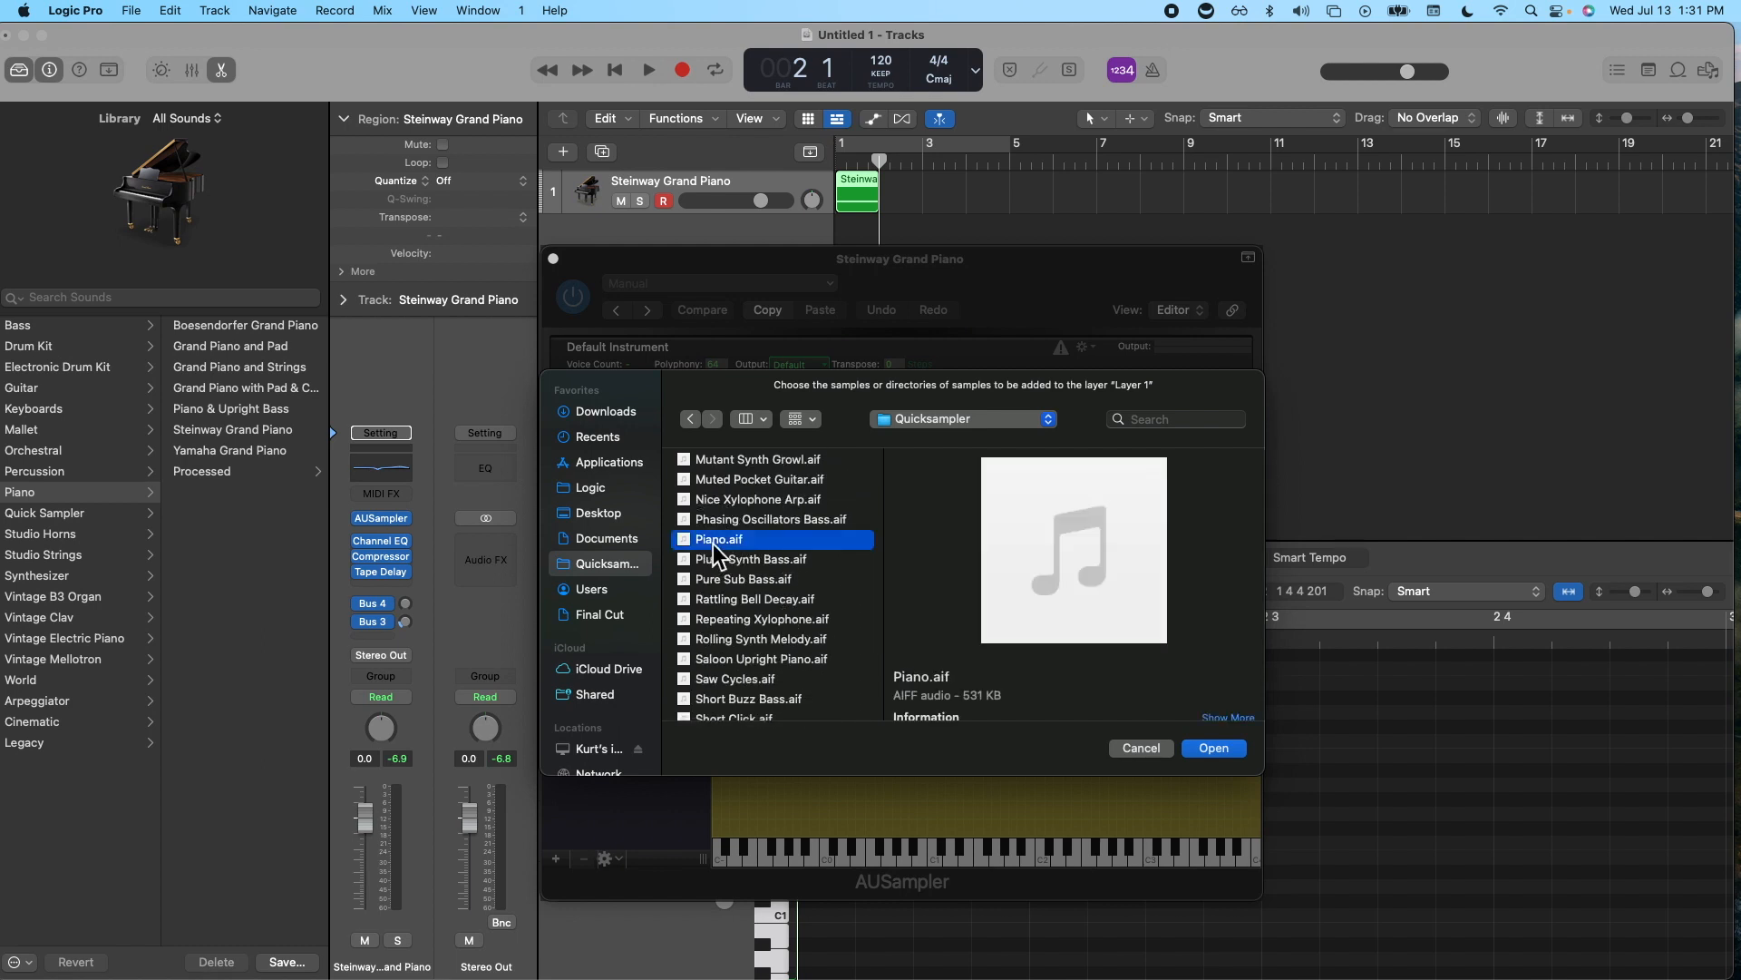
pyautogui.click(1216, 748)
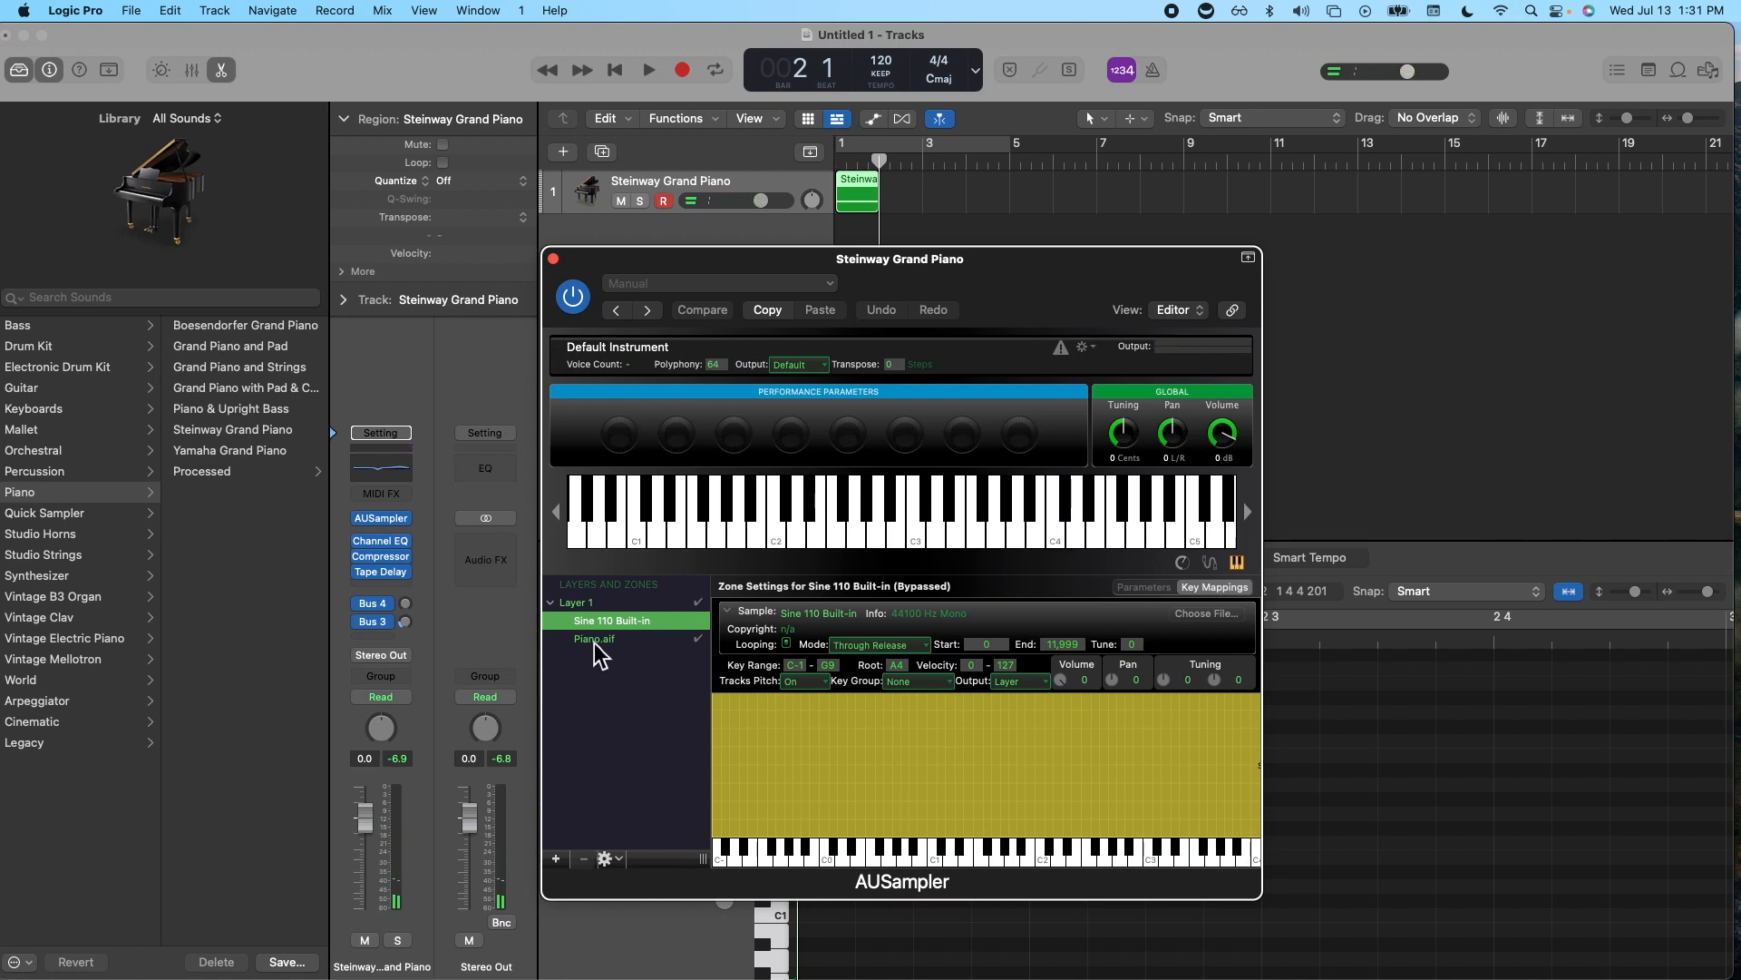
# Invert the Key Number source of AUSampler's Key Number to Oscillator Pitch connection and close the plug-in window
pyautogui.click(1212, 565)
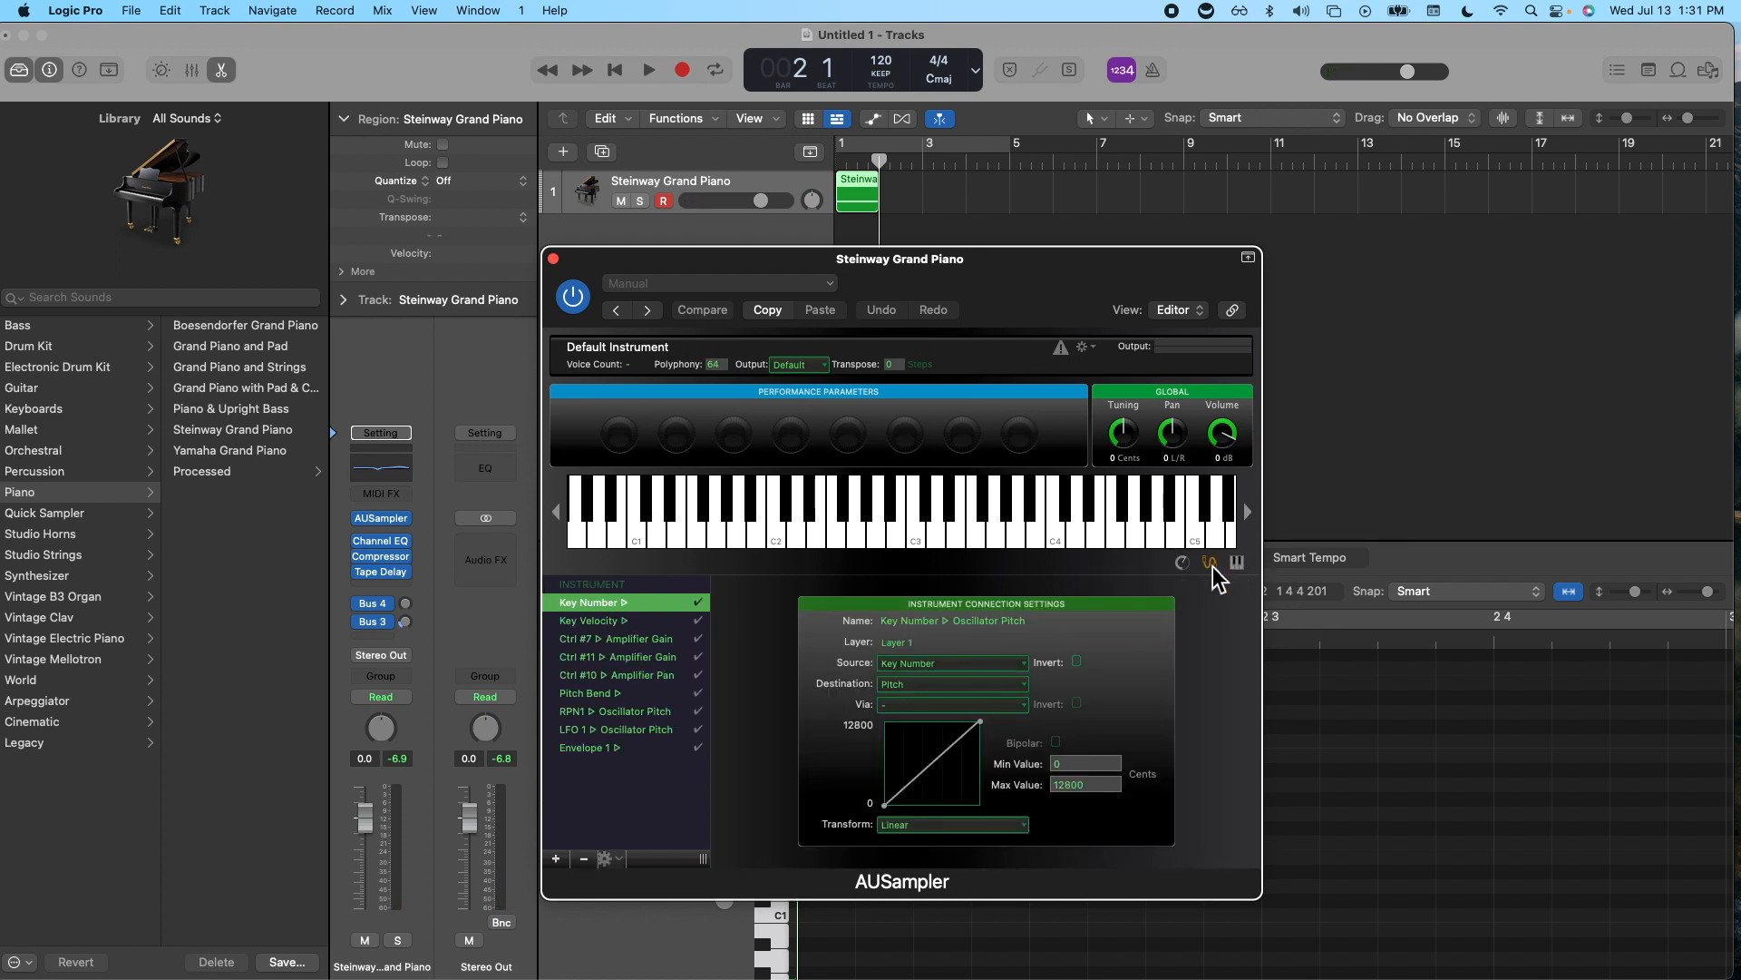
pyautogui.click(1079, 662)
pyautogui.click(554, 259)
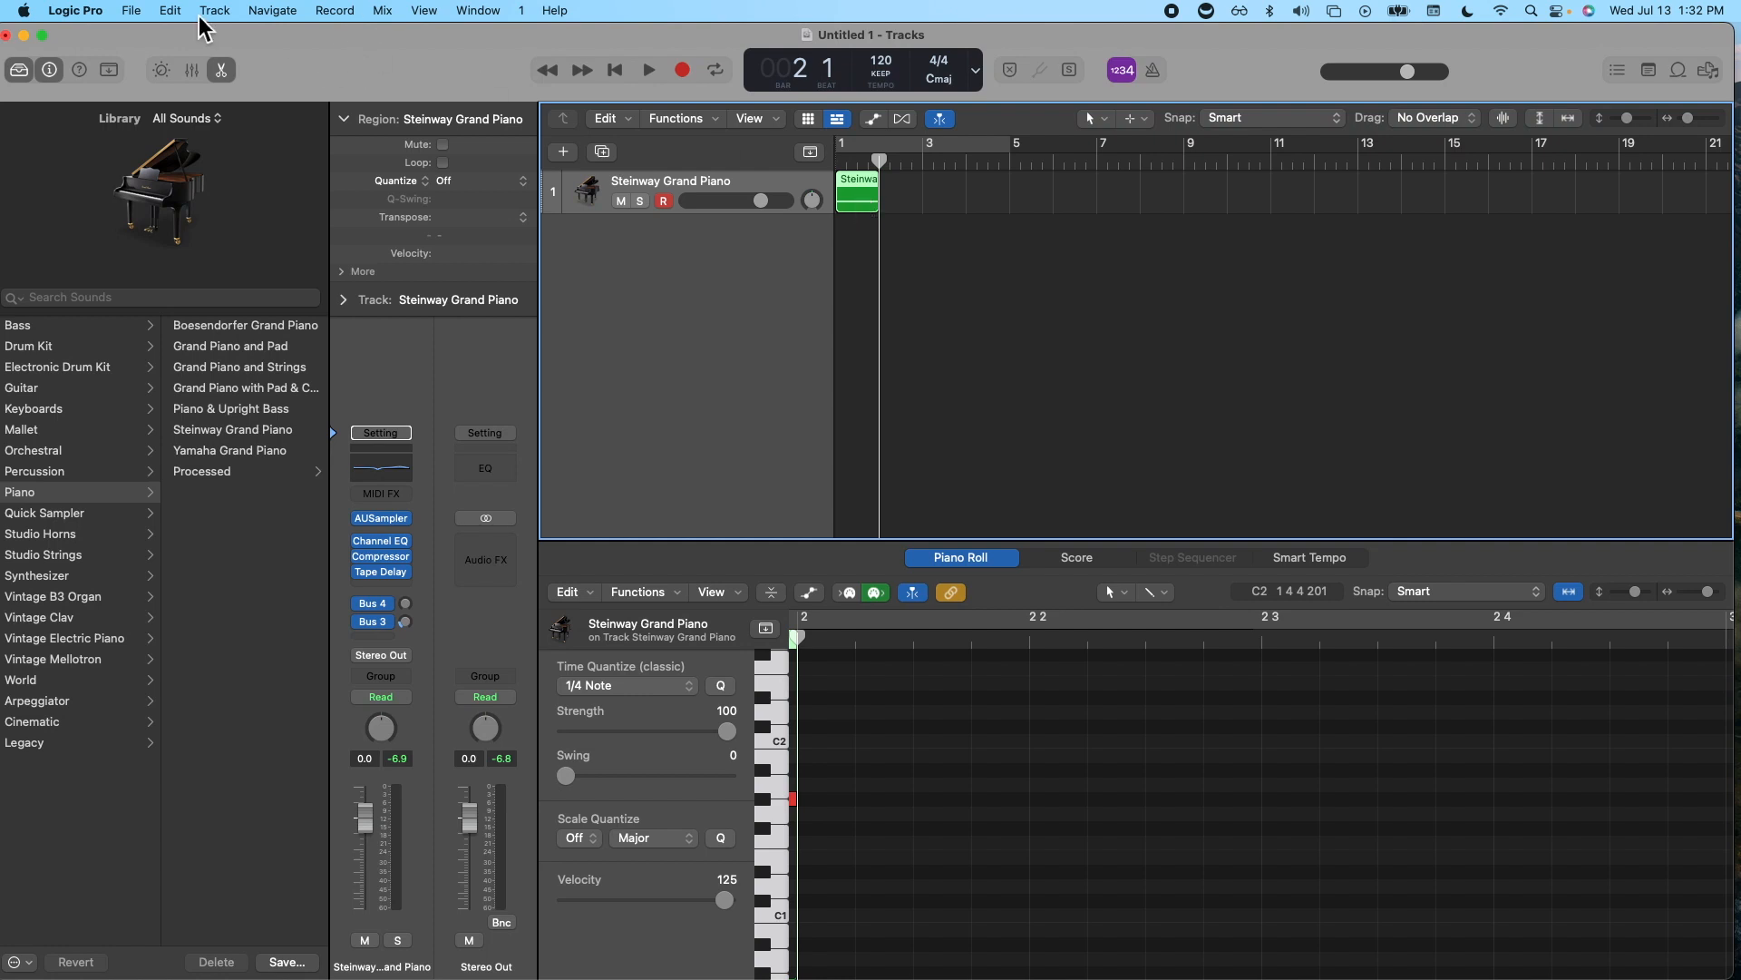
# Save the project under the name Inverted Piano in the Logic folder
pyautogui.click(133, 11)
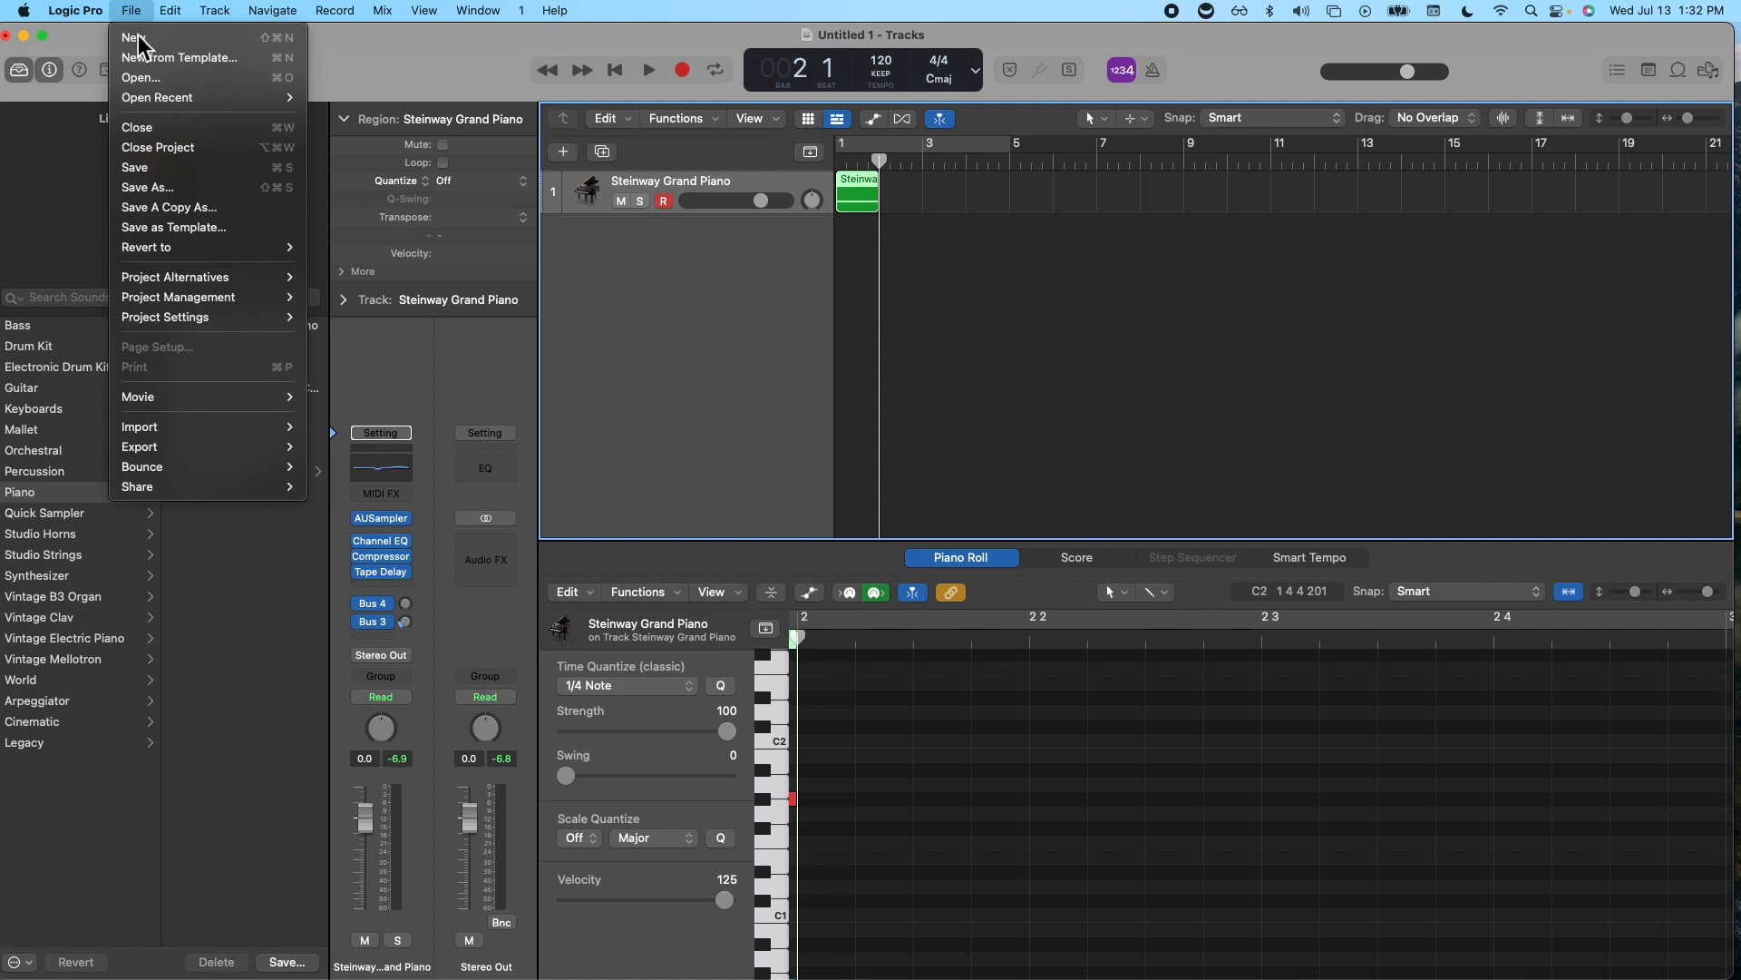
pyautogui.click(148, 188)
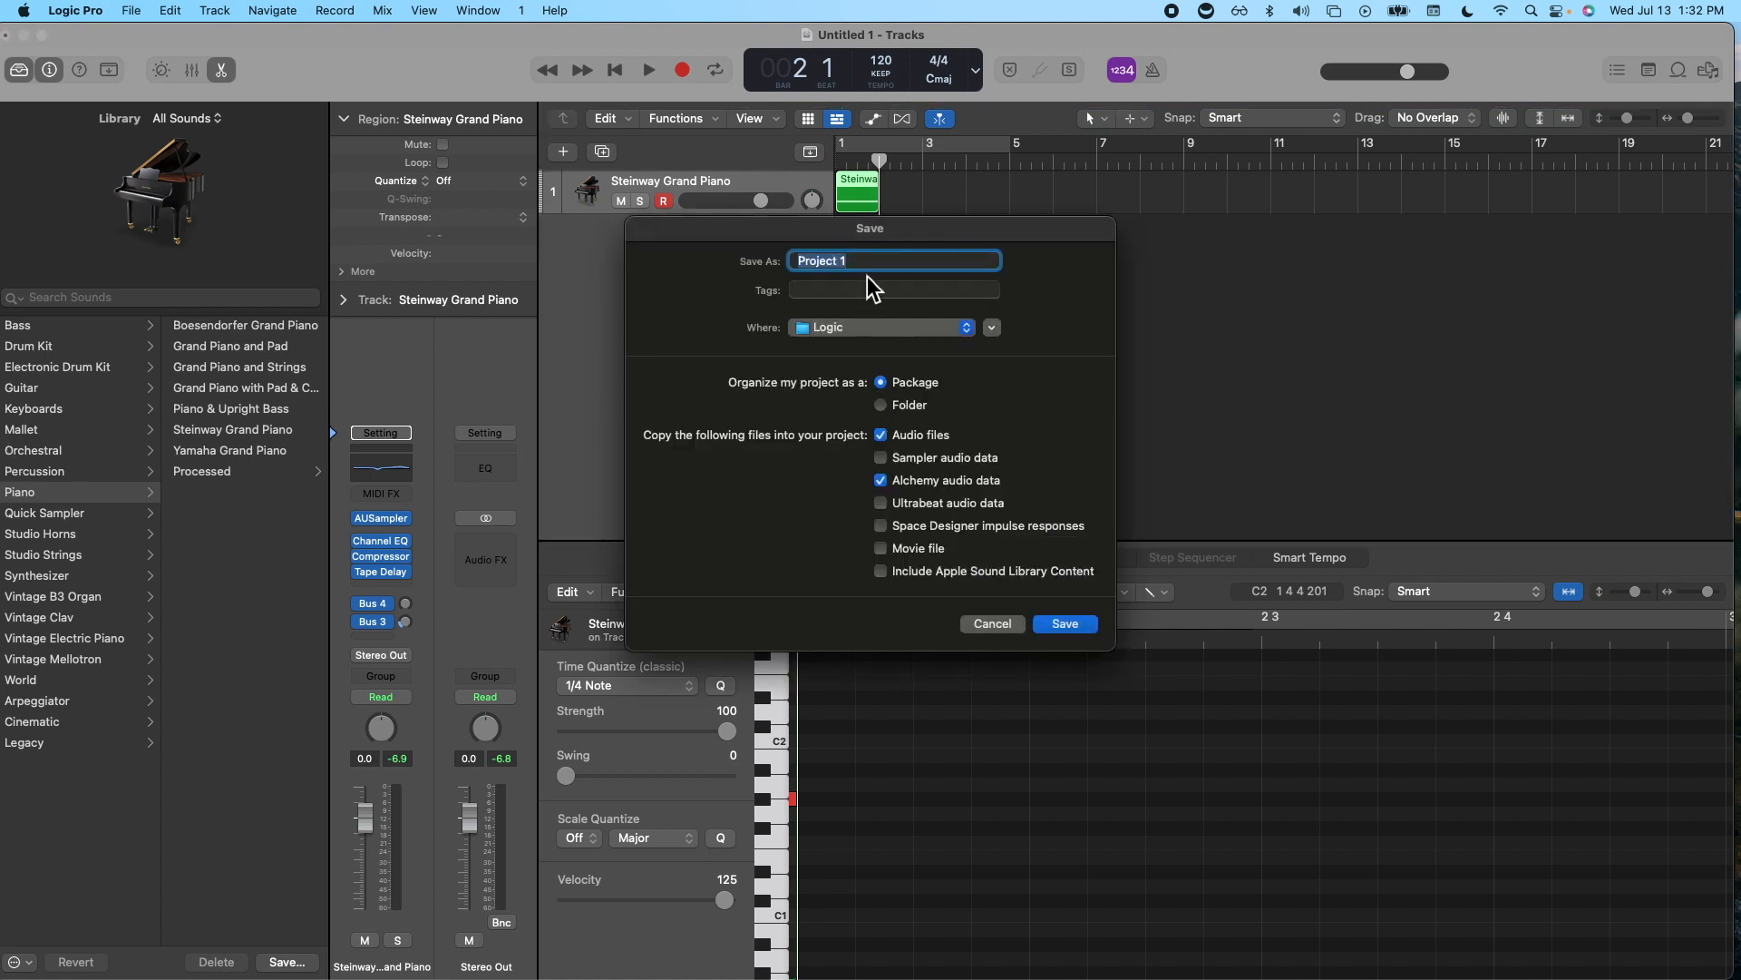
pyautogui.write('Inverted Piano')
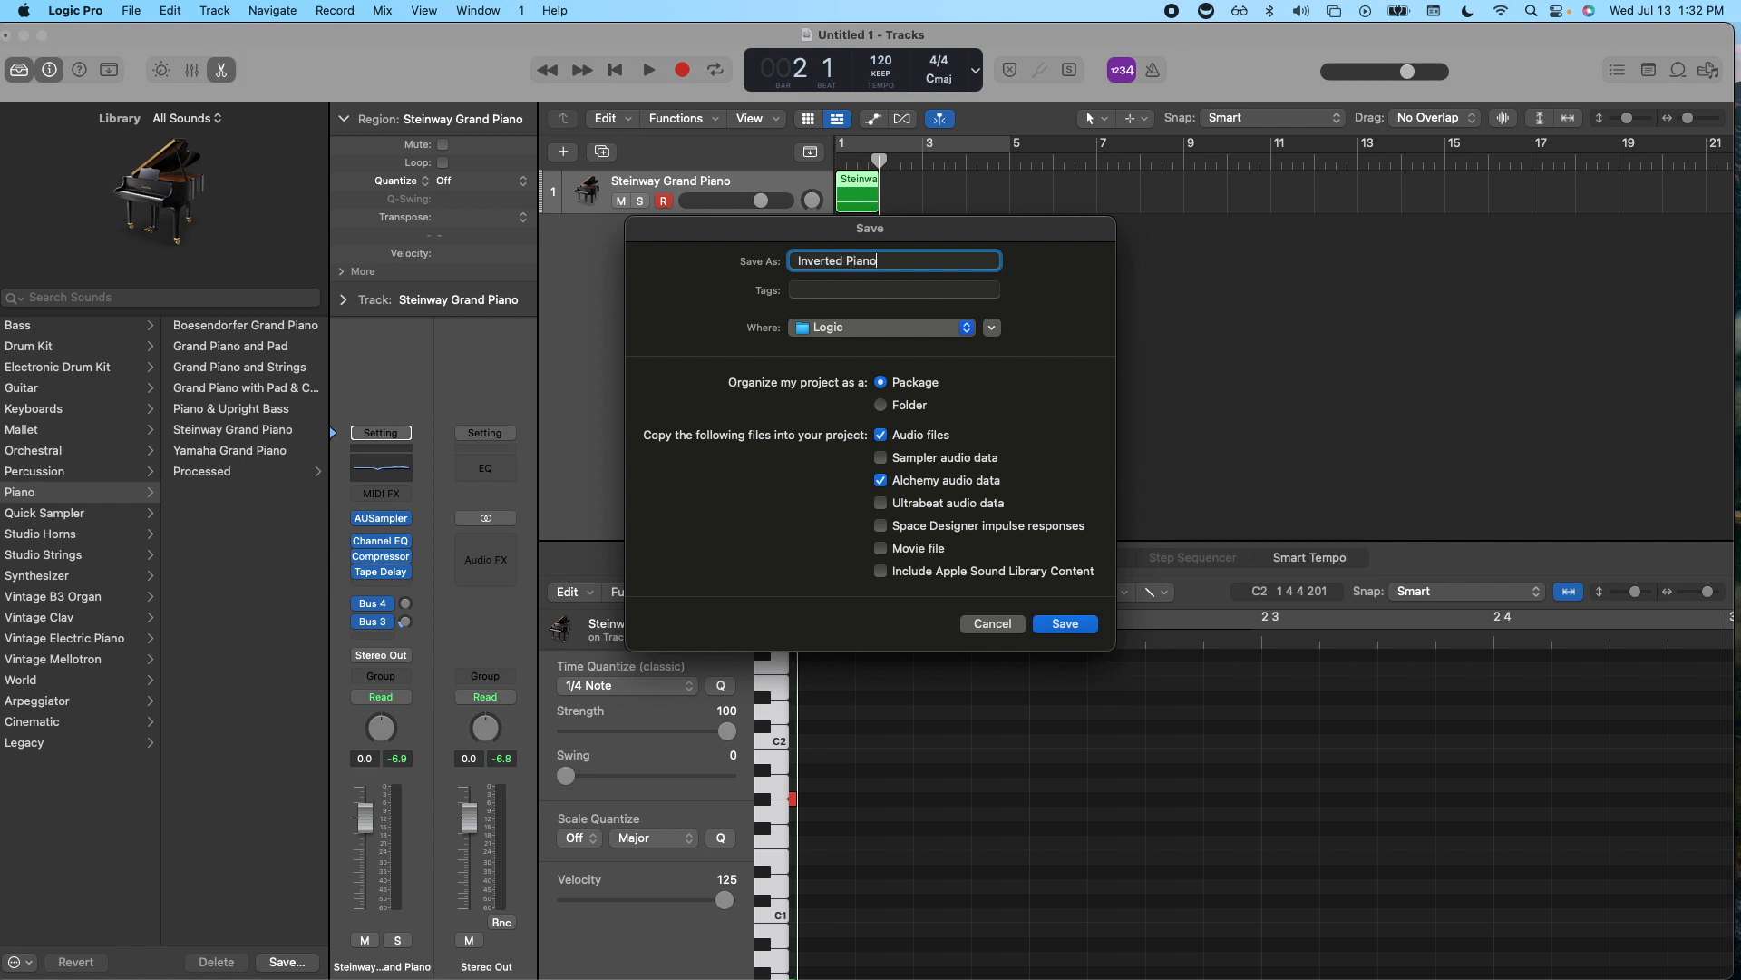